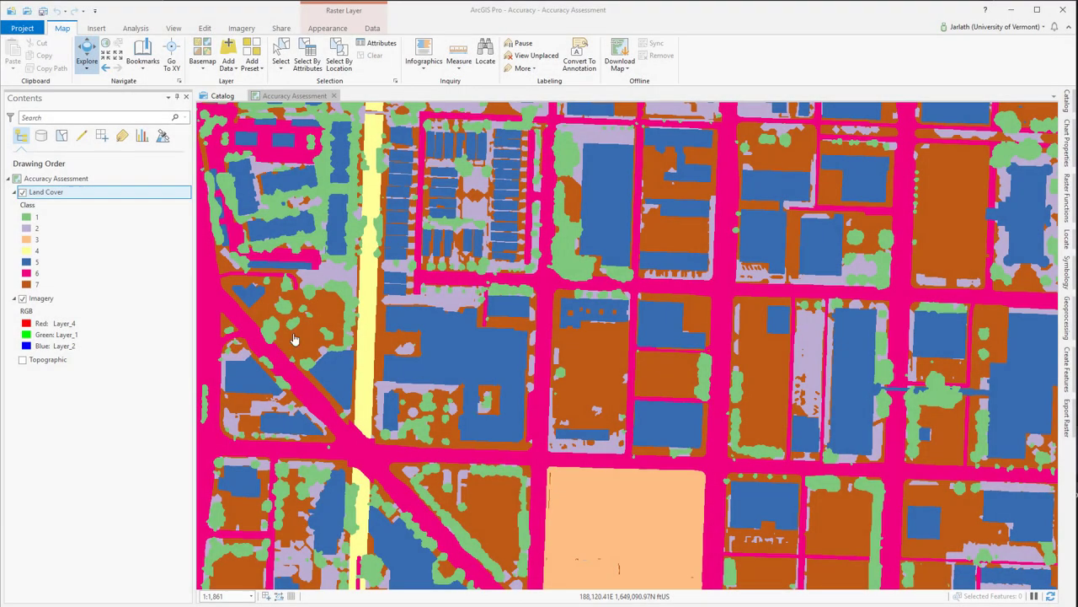
# Inspect the Land Cover layer's properties and raster source details.
pyautogui.rightClick(42, 193)
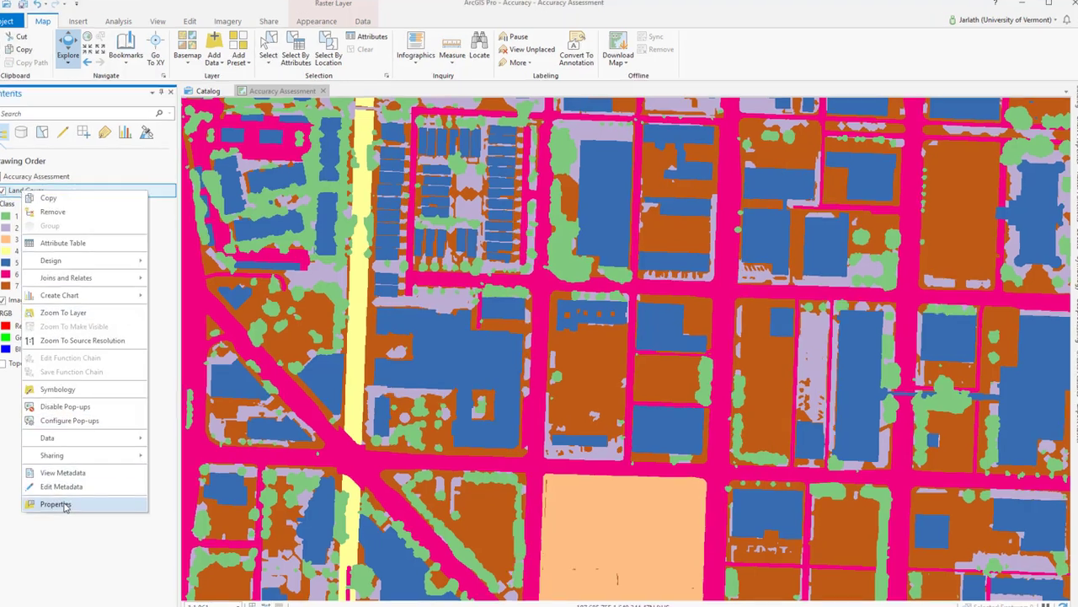
pyautogui.click(81, 496)
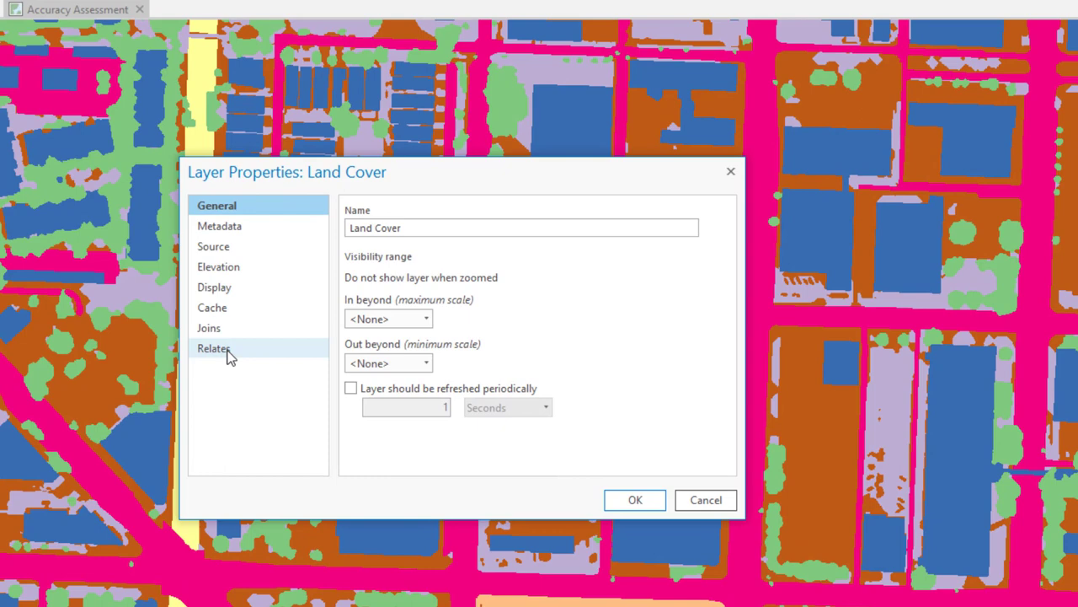
pyautogui.click(230, 250)
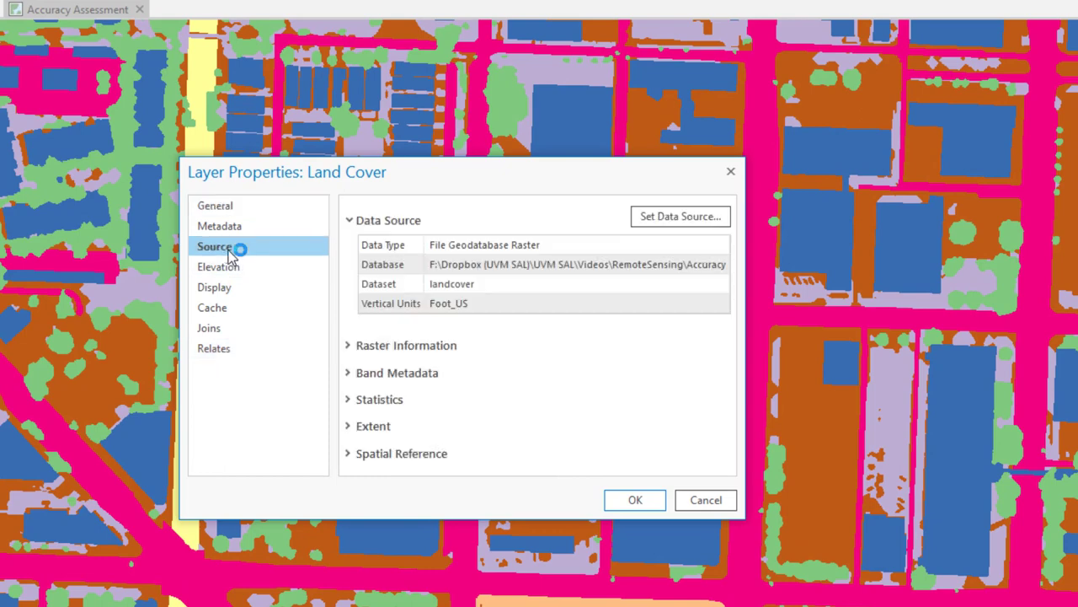
pyautogui.click(349, 346)
pyautogui.scroll(-3, 423, 384)
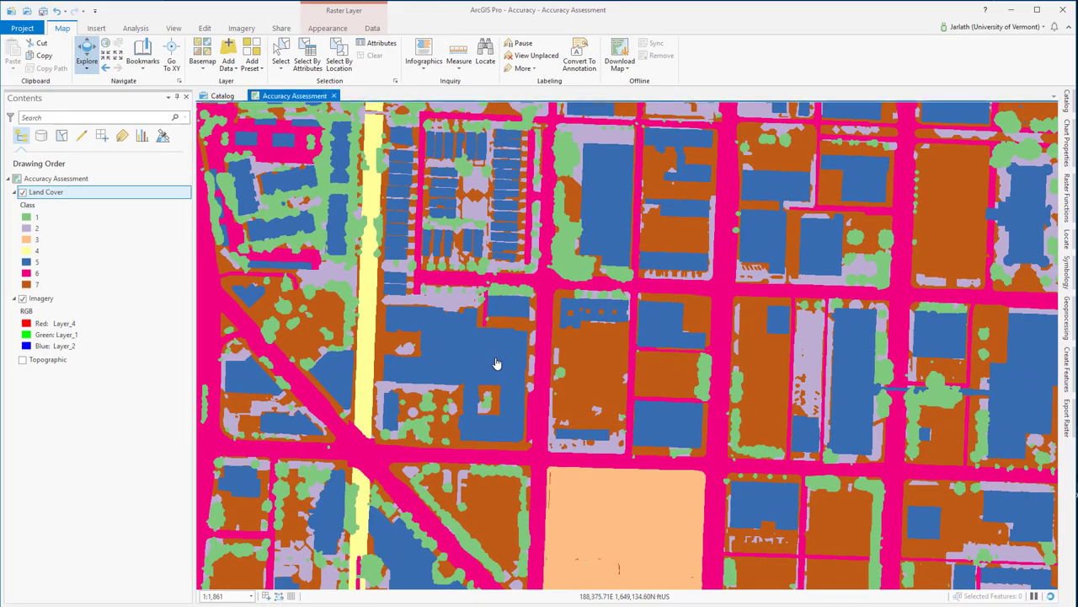
# Identify the classes of several building and tree pixels, then toggle Land Cover to compare with imagery.
pyautogui.click(506, 369)
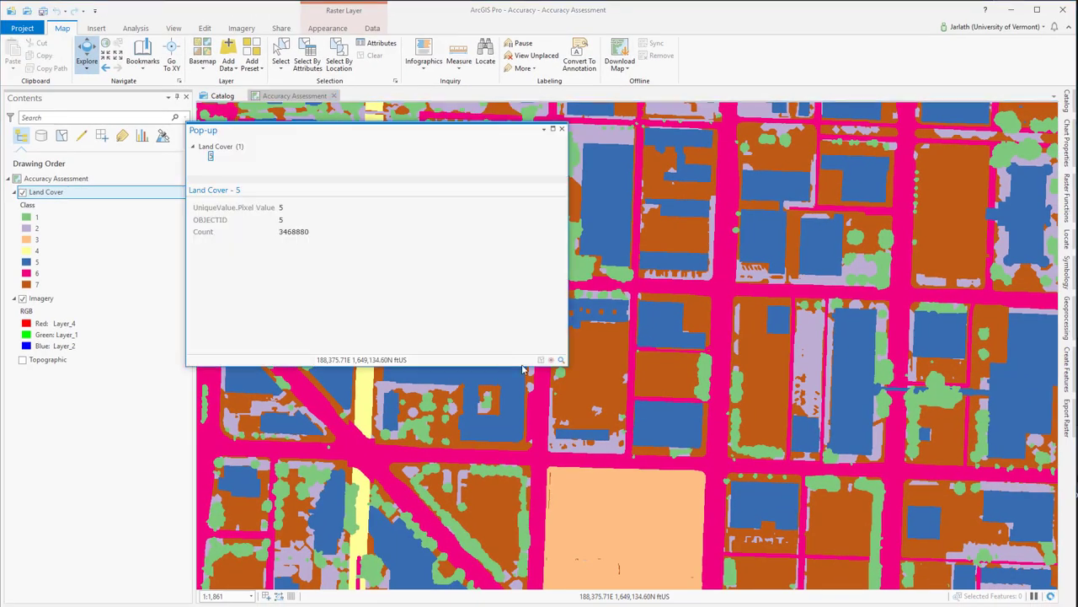
pyautogui.click(594, 371)
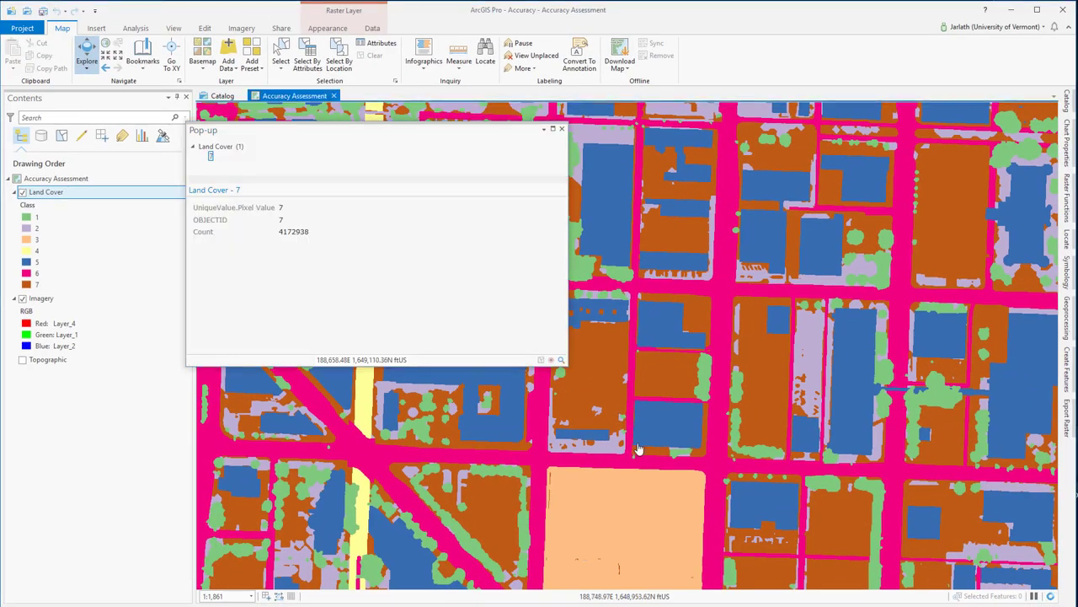
pyautogui.click(656, 498)
pyautogui.click(754, 384)
pyautogui.click(859, 248)
pyautogui.click(861, 244)
pyautogui.click(934, 342)
pyautogui.click(911, 419)
pyautogui.click(562, 129)
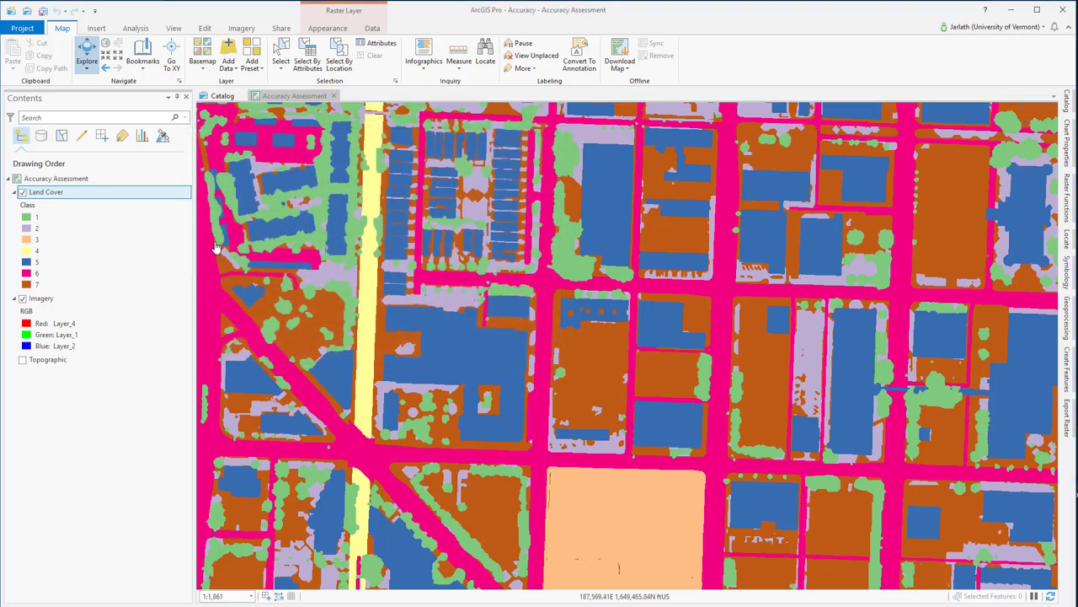
pyautogui.click(21, 192)
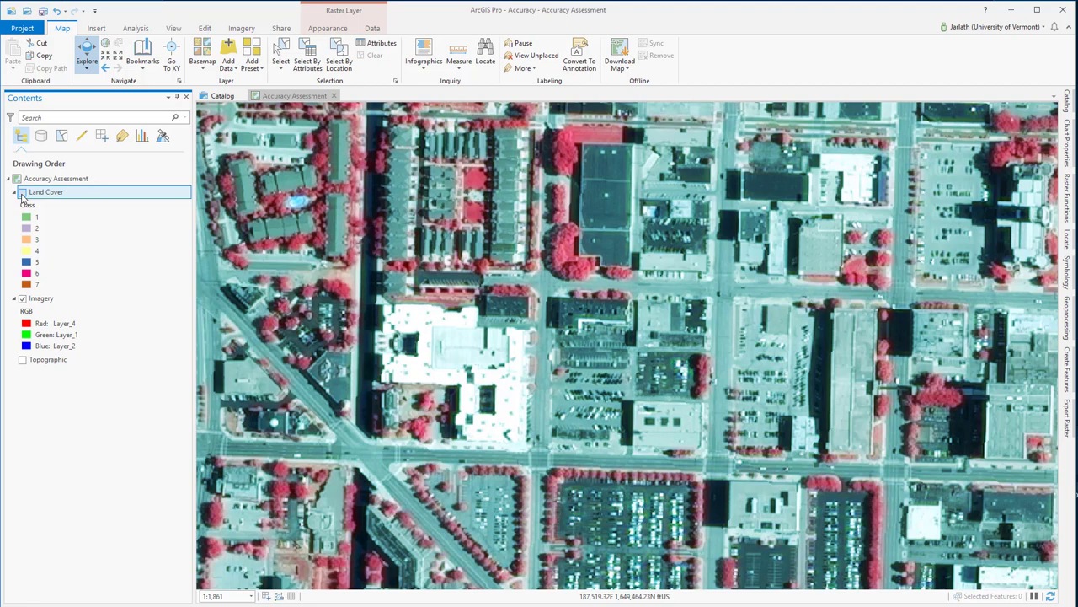
pyautogui.click(22, 193)
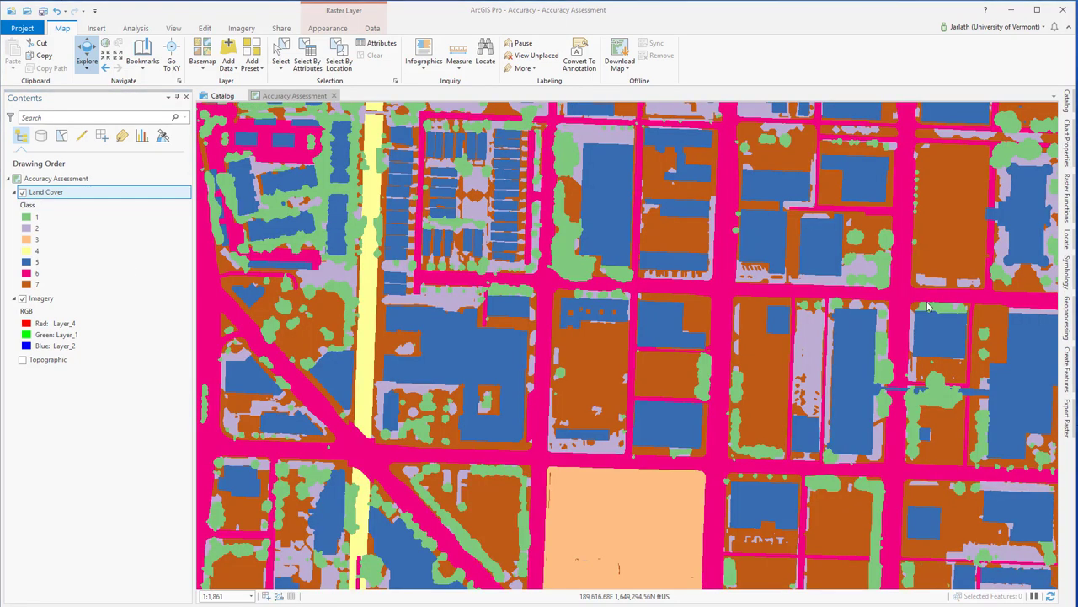
# Open Create Accuracy Assessment Points via an 'accur' search and set Land Cover as input.
pyautogui.click(1066, 319)
pyautogui.write('a')
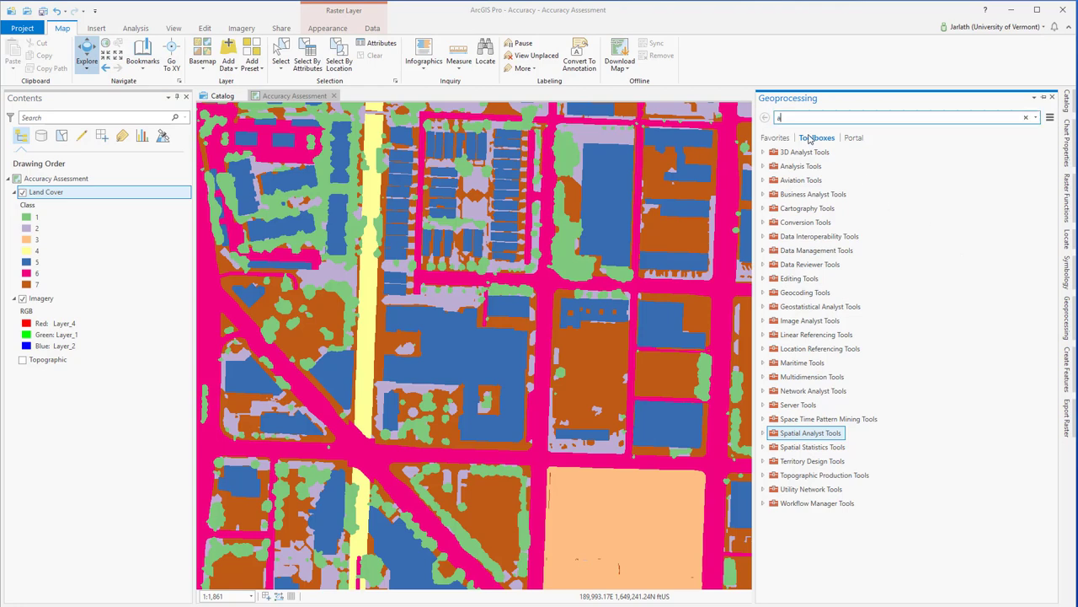
pyautogui.write('ccur')
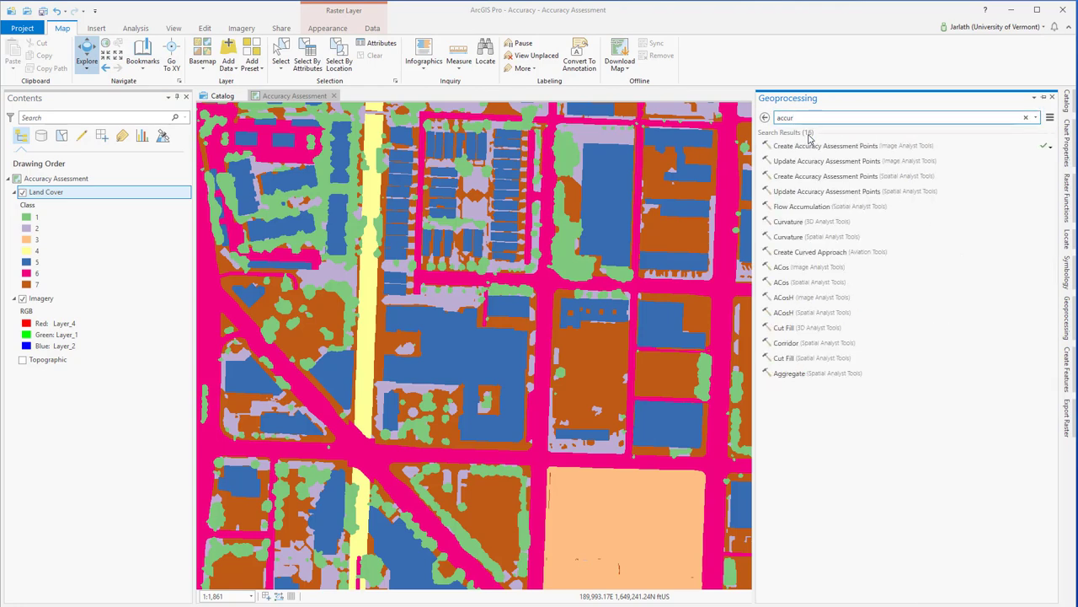
pyautogui.click(807, 176)
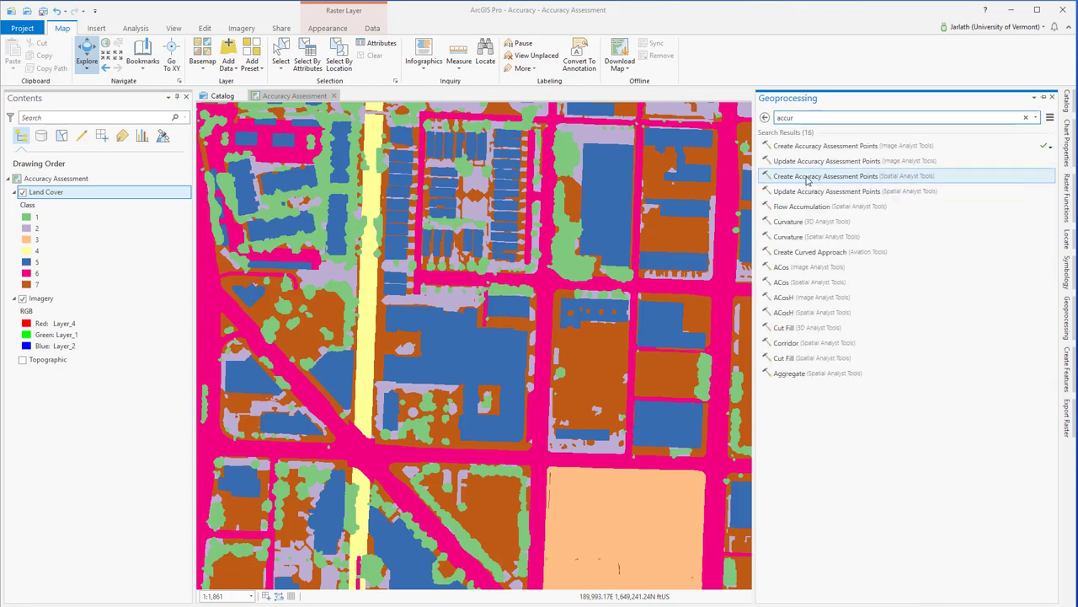
pyautogui.click(1035, 166)
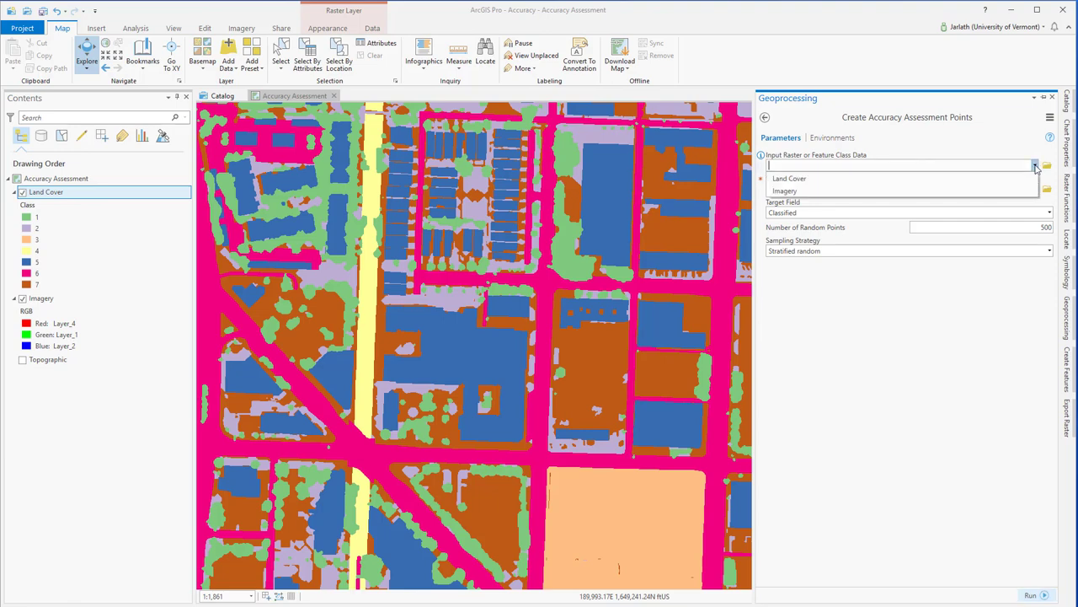
pyautogui.click(978, 179)
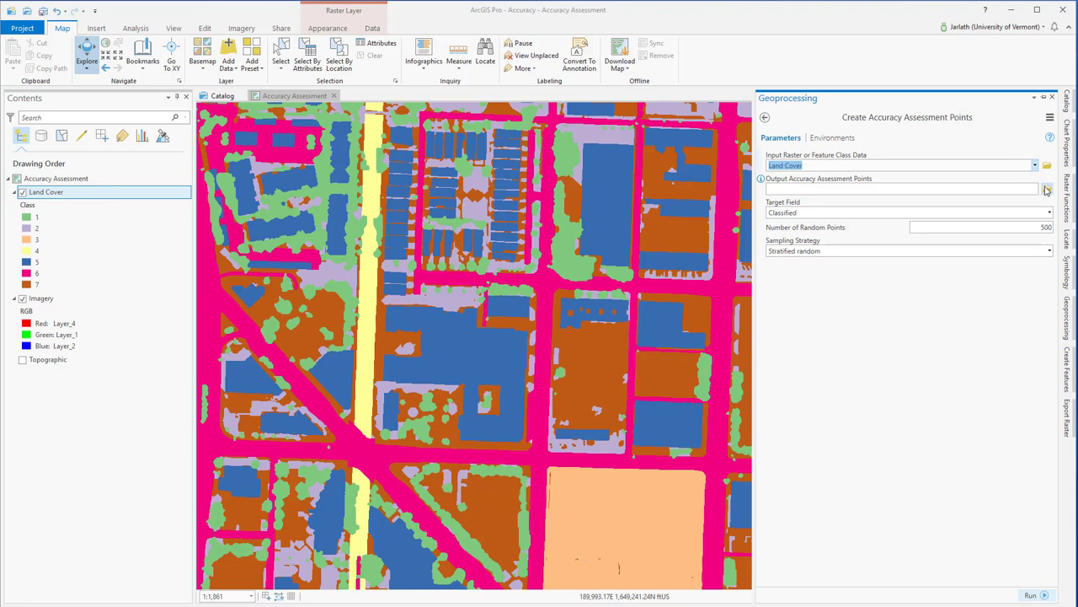
# Name the output AccuracyPoints with target field Classified, 500 points and Stratified random sampling.
pyautogui.click(1025, 187)
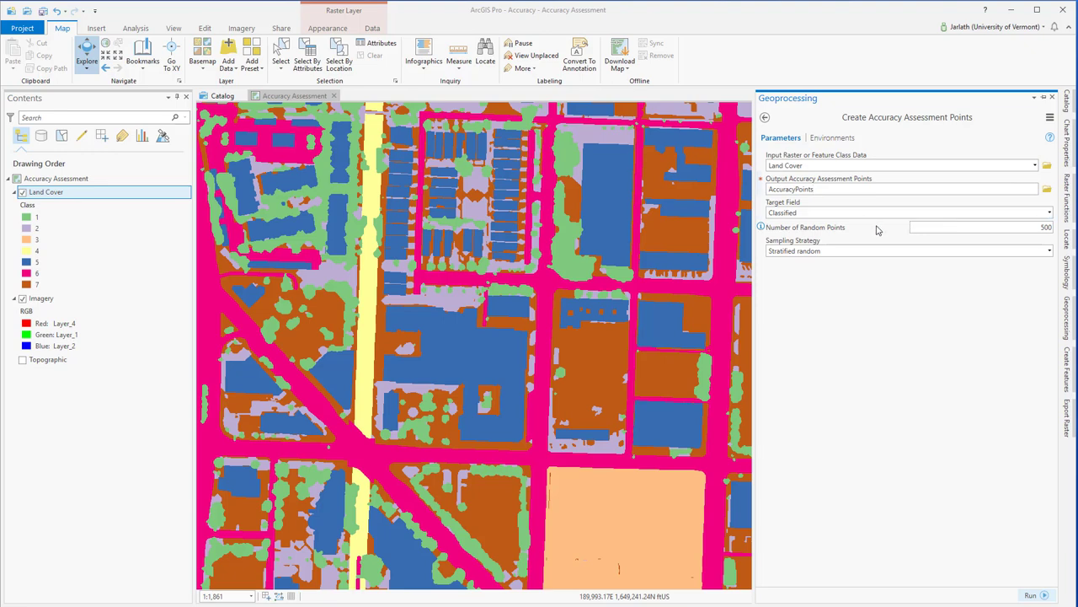
pyautogui.click(1050, 215)
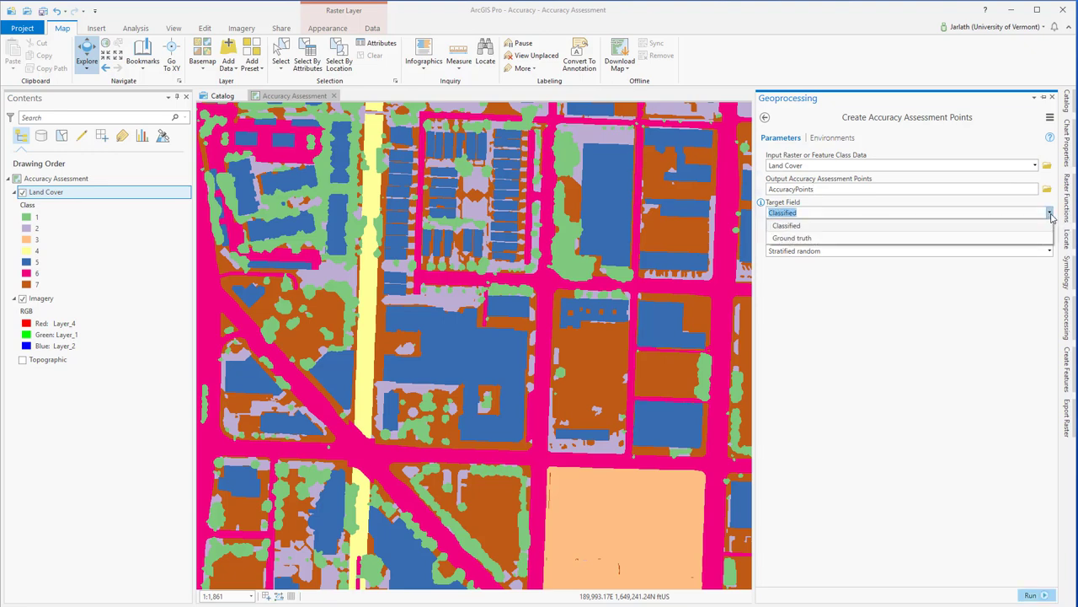
pyautogui.click(1049, 221)
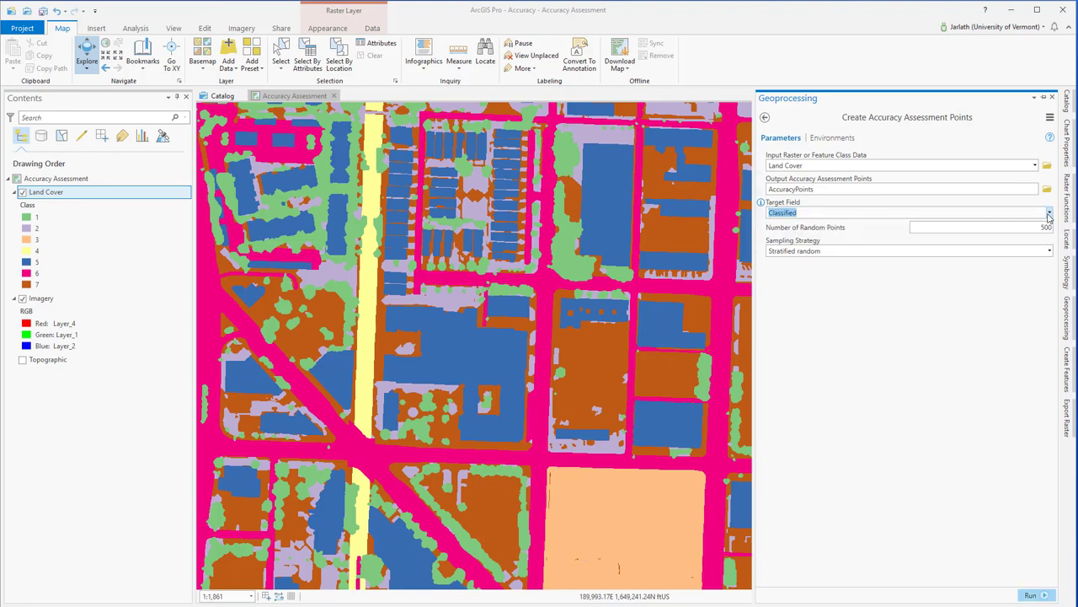
pyautogui.click(975, 226)
pyautogui.click(1049, 251)
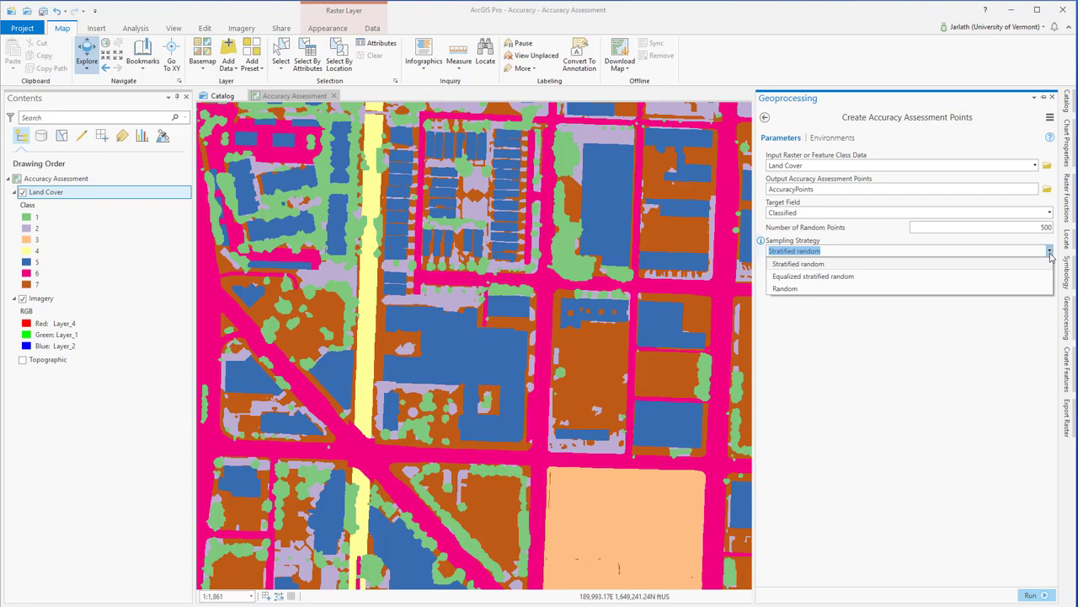
pyautogui.click(1050, 251)
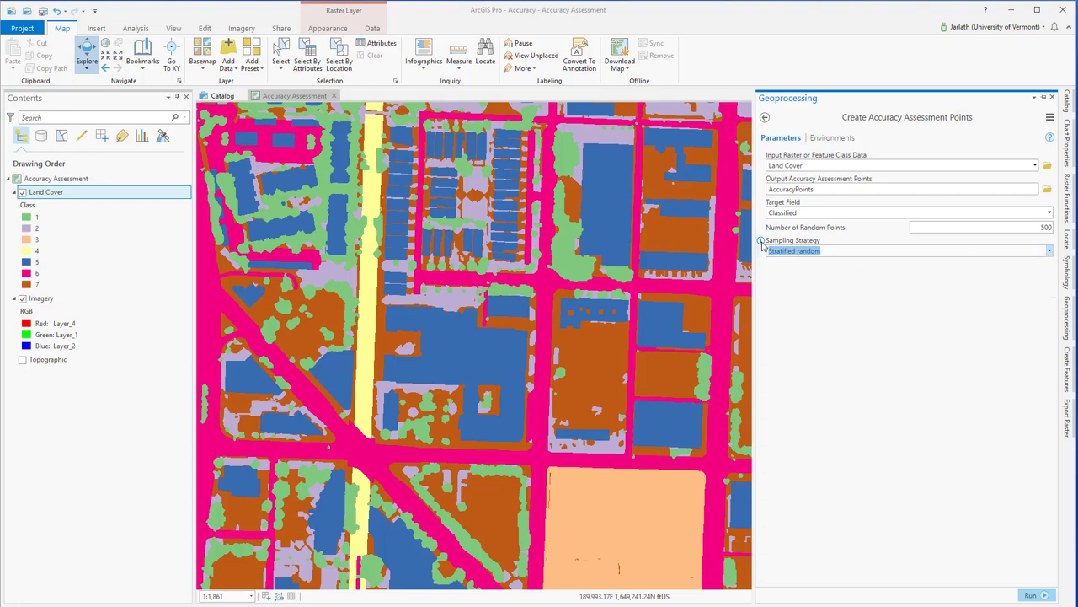
pyautogui.moveTo(762, 243)
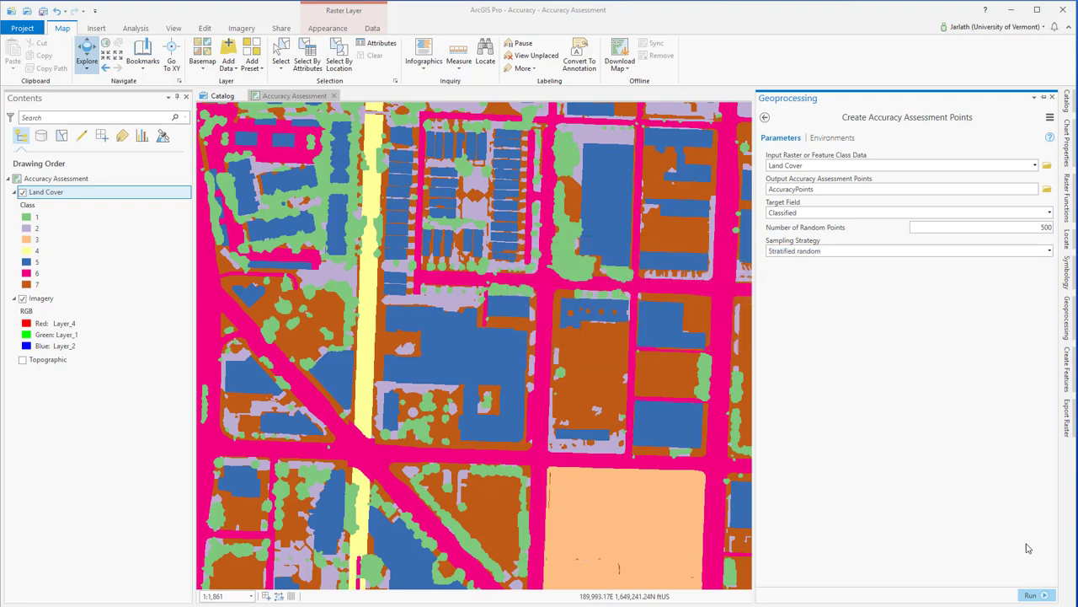
# Run the tool, hide Land Cover, and restyle AccuracyPoints as larger red dots.
pyautogui.click(1042, 597)
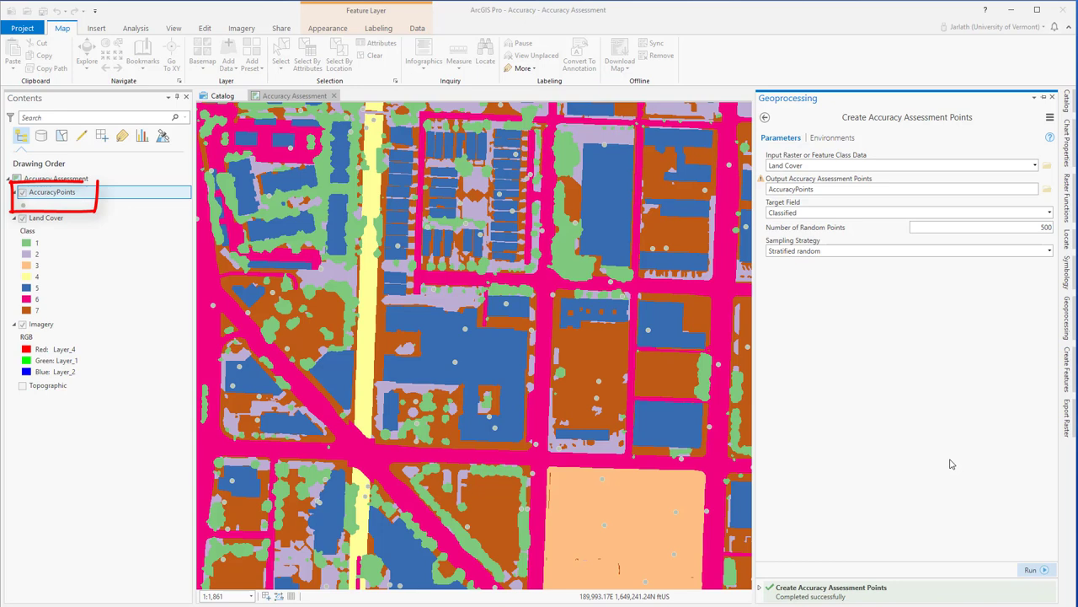
pyautogui.click(23, 217)
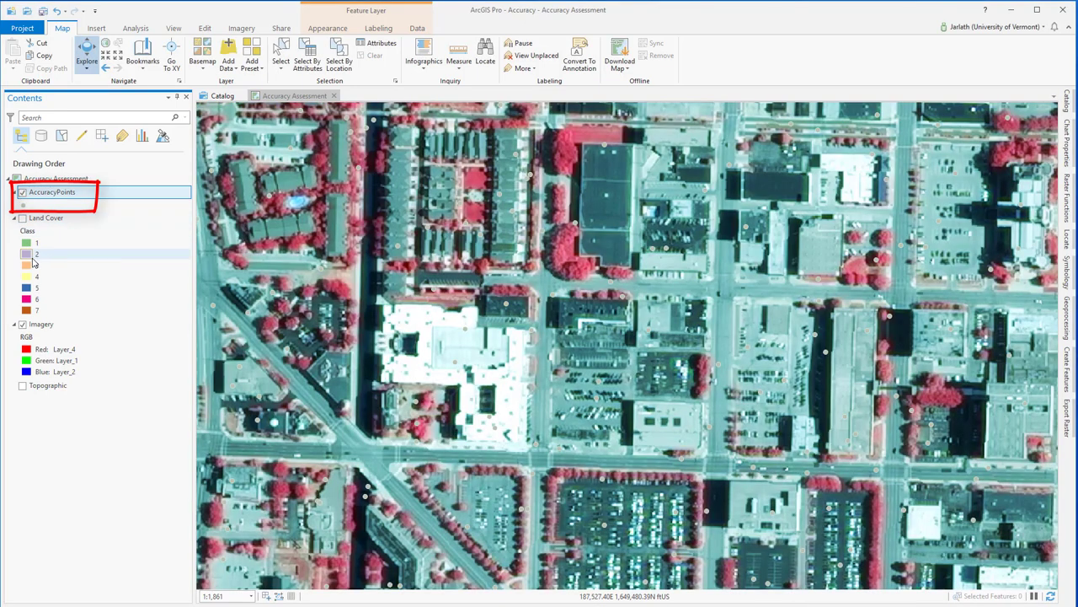
pyautogui.click(25, 205)
pyautogui.click(866, 131)
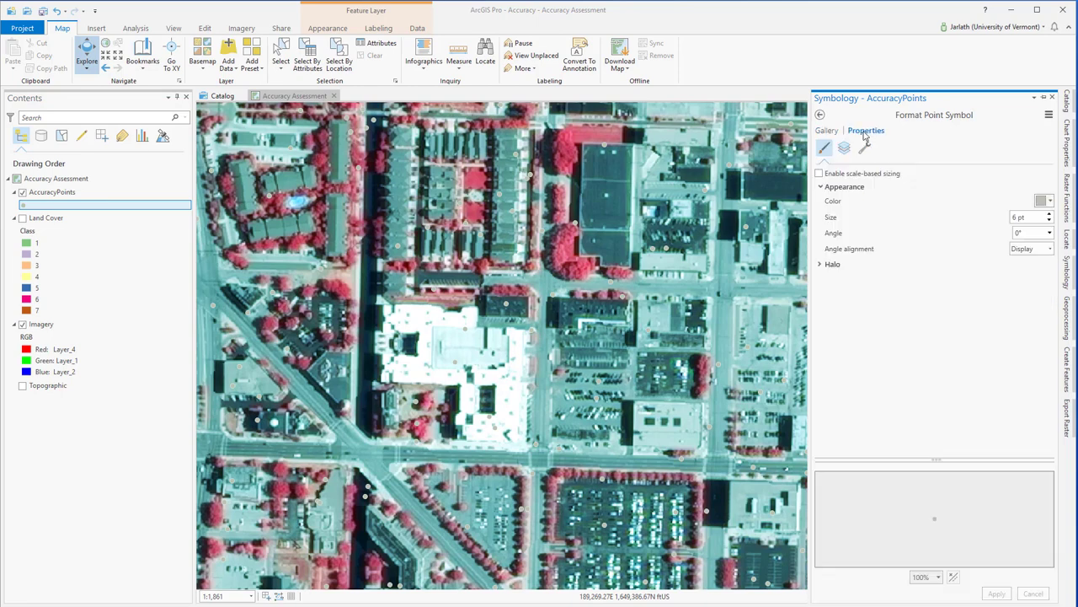
pyautogui.click(1049, 202)
pyautogui.click(1058, 263)
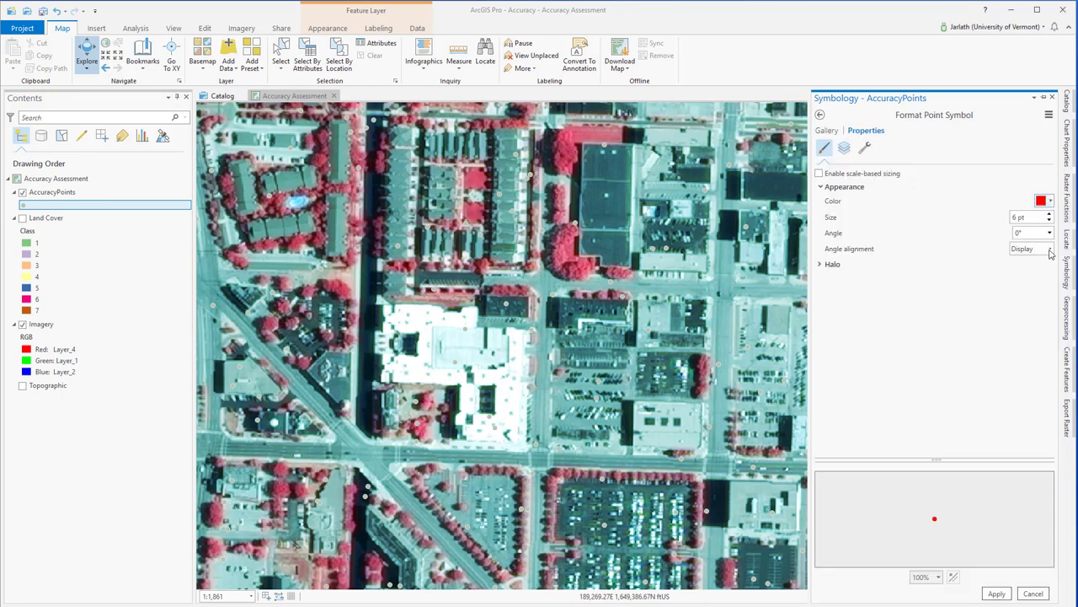
pyautogui.click(1049, 216)
pyautogui.click(1049, 216)
pyautogui.click(1049, 216)
pyautogui.click(1050, 215)
pyautogui.click(996, 593)
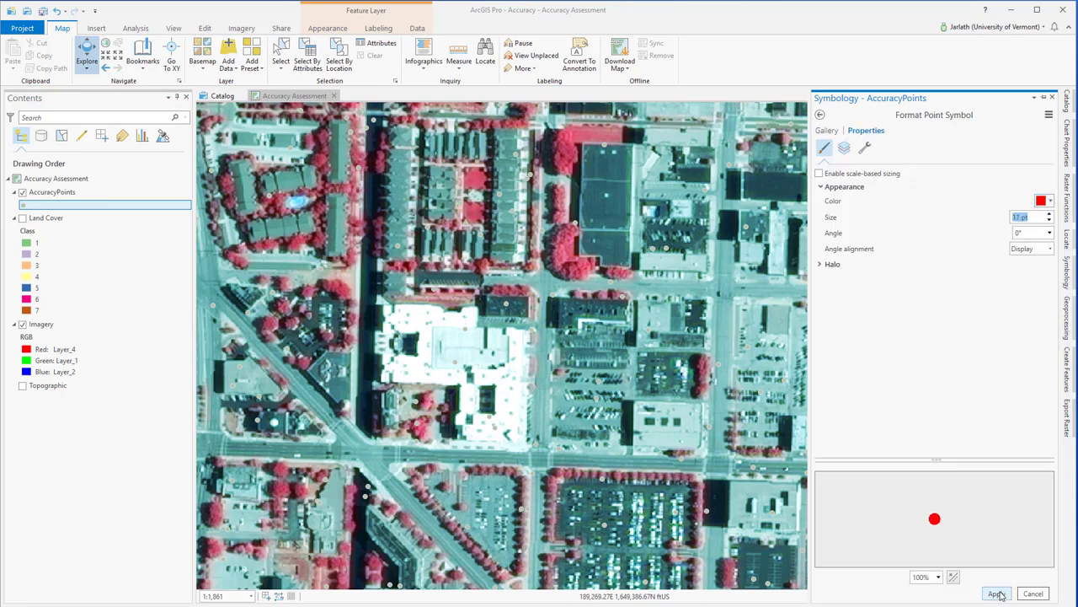
pyautogui.click(23, 193)
pyautogui.click(23, 192)
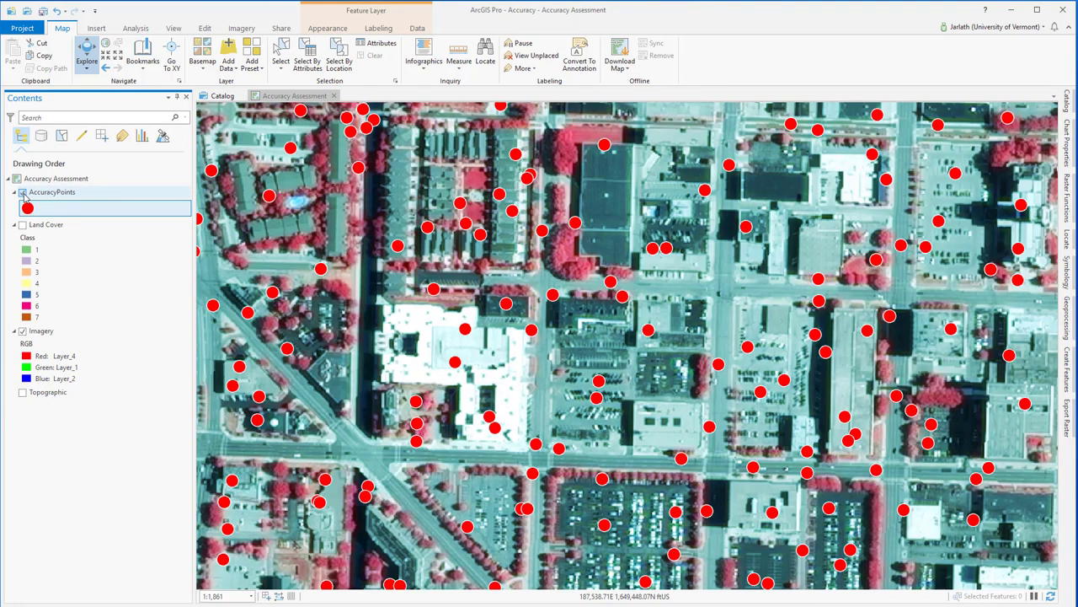
# Open the AccuracyPoints attribute table and review its SHAPE, Classified and GrndTruth fields.
pyautogui.rightClick(43, 193)
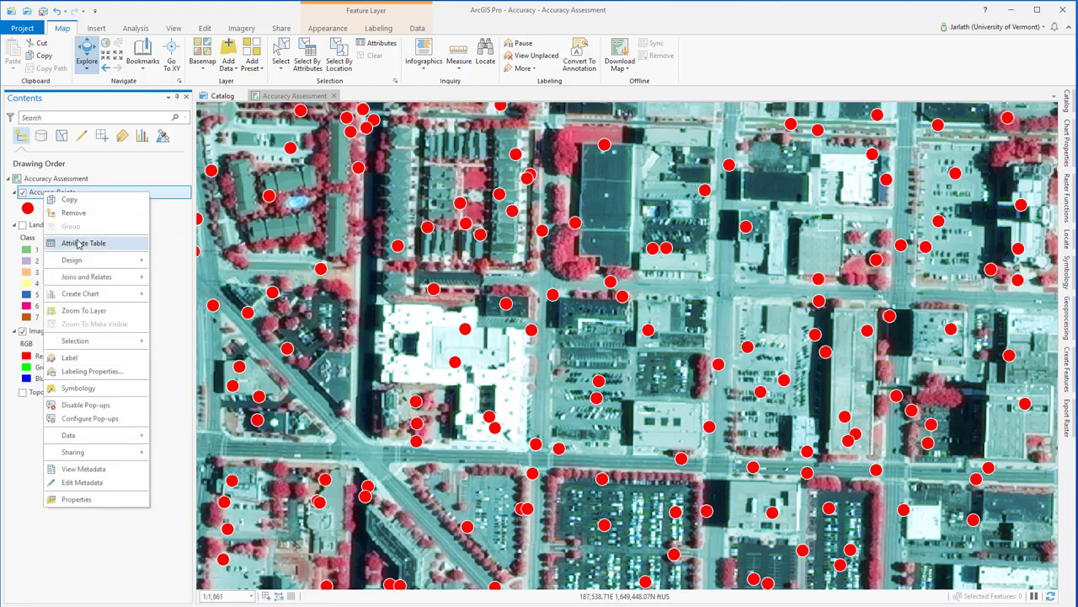
pyautogui.click(78, 243)
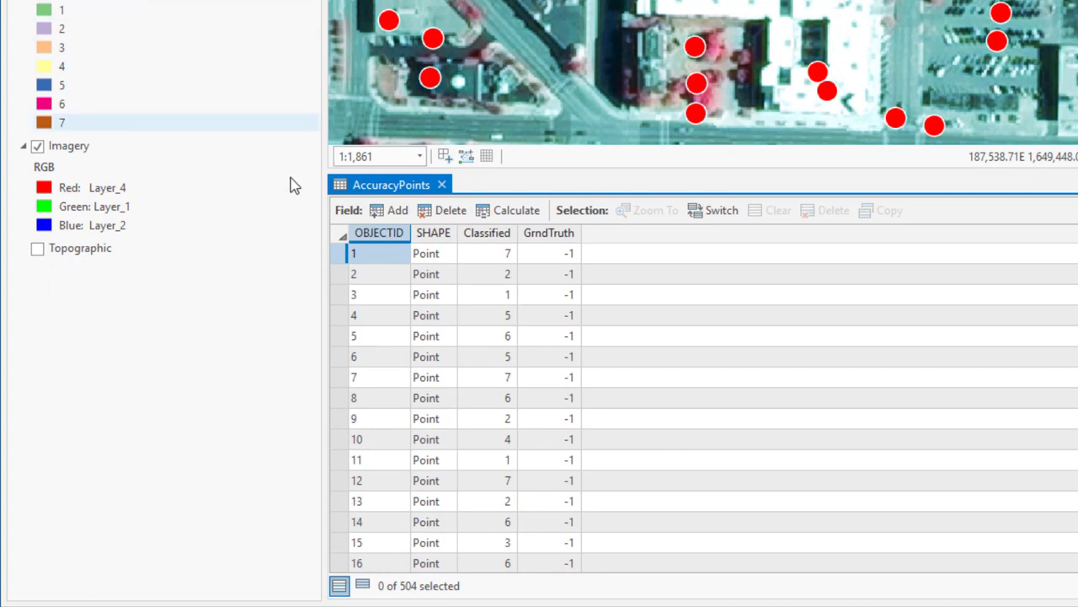
pyautogui.click(425, 235)
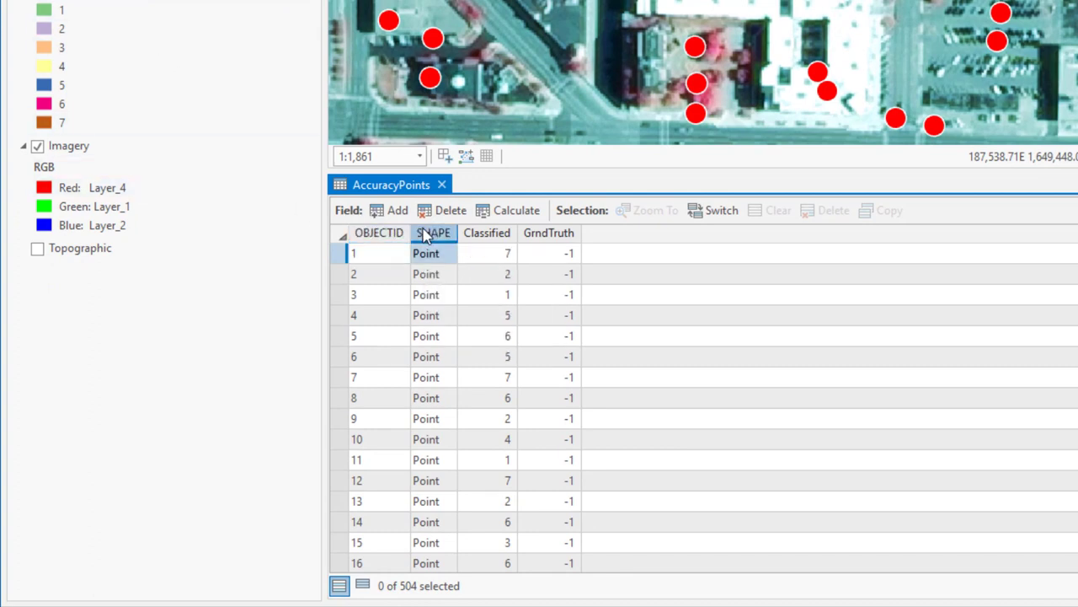
pyautogui.click(477, 232)
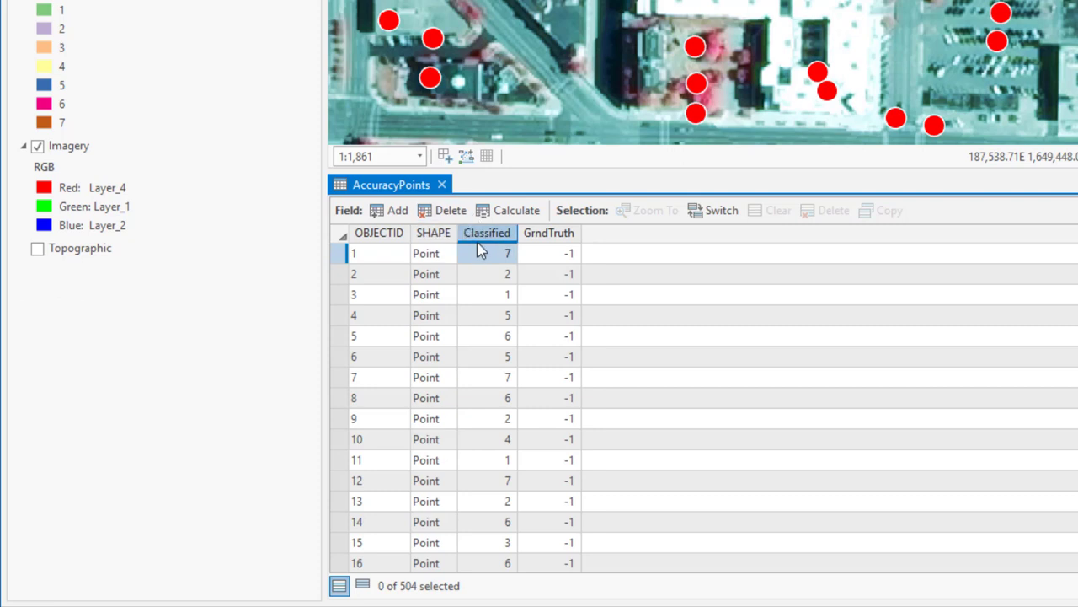
pyautogui.click(565, 238)
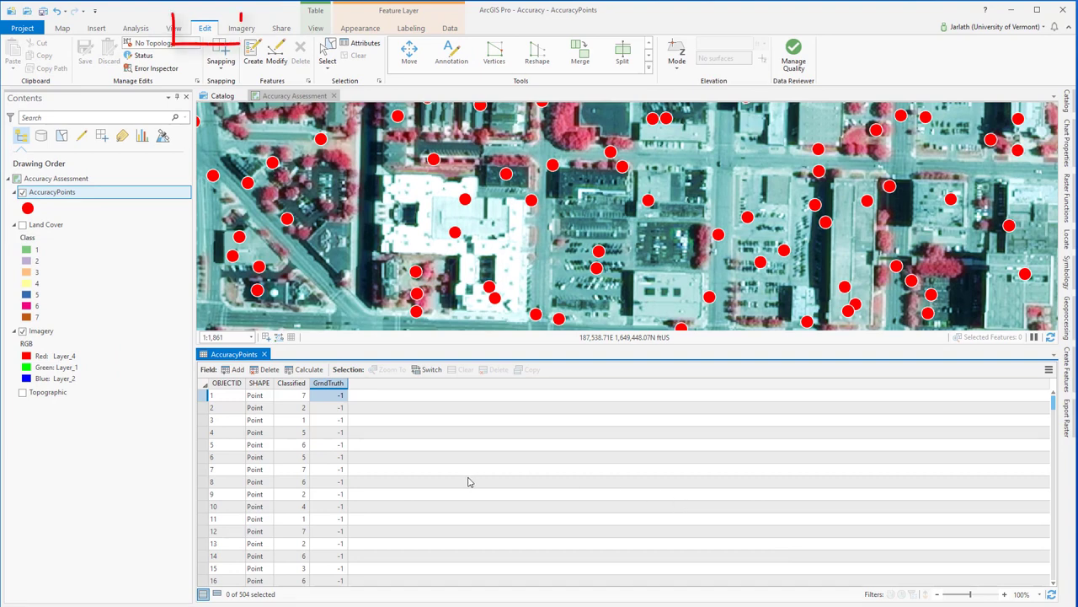
# Zoom to accuracy point 1 and enter its GrndTruth value as 6.
pyautogui.rightClick(205, 399)
pyautogui.click(221, 417)
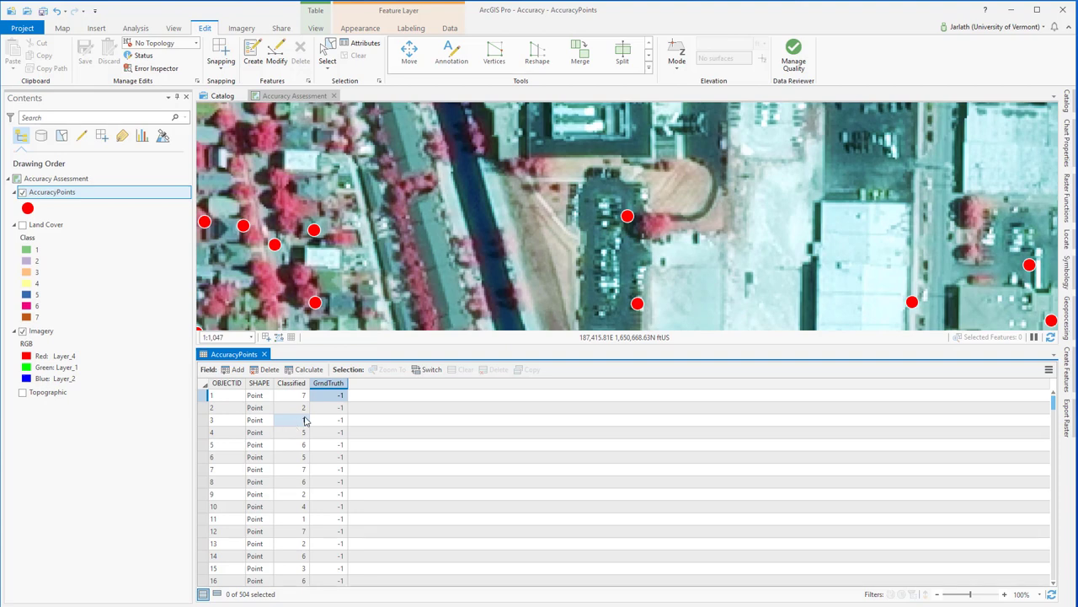
pyautogui.click(202, 401)
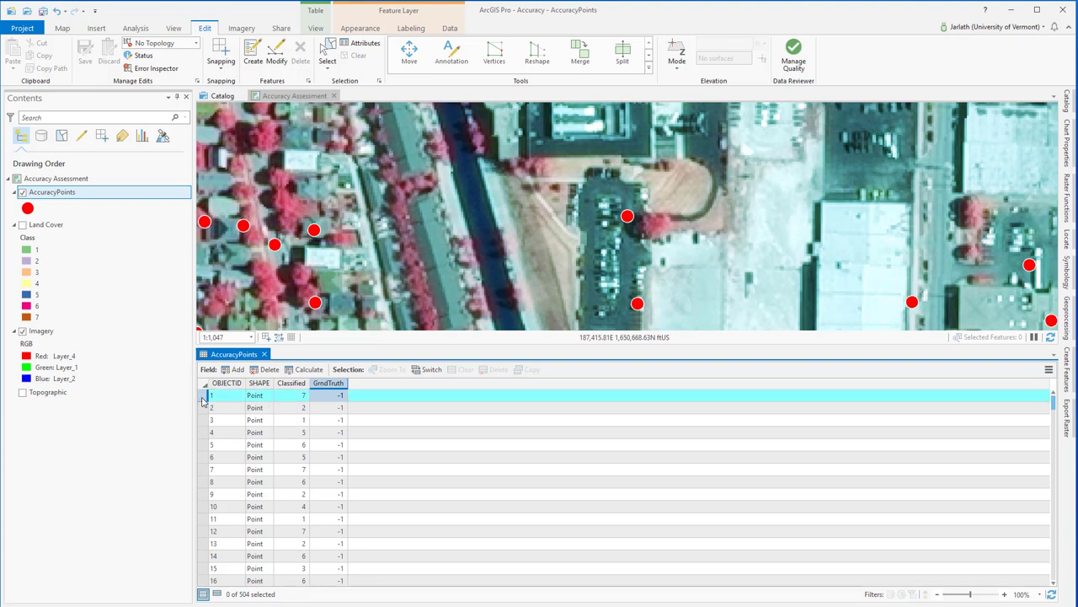
pyautogui.doubleClick(316, 395)
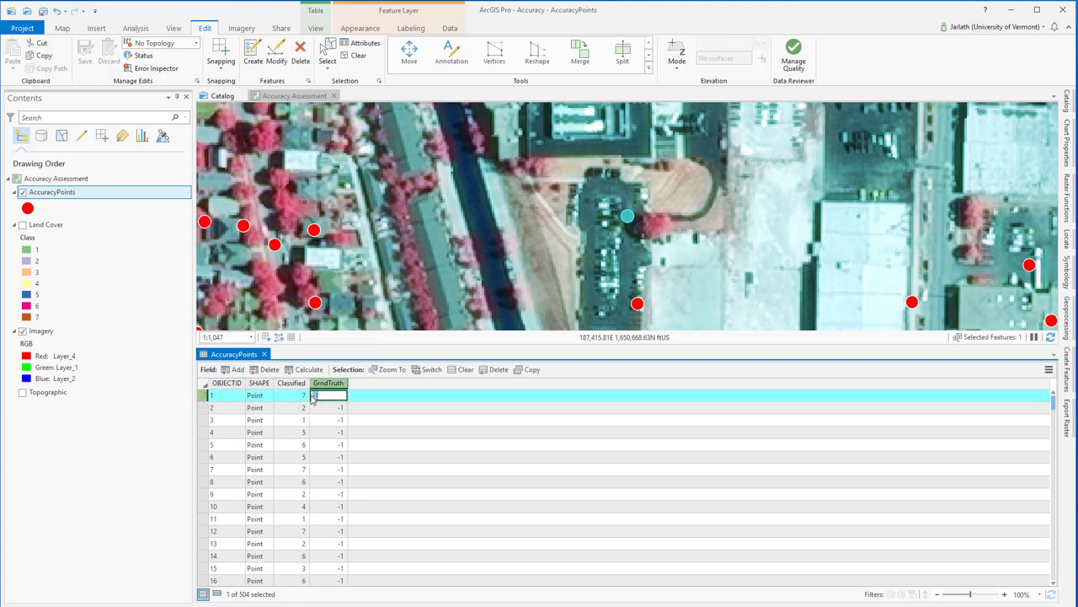
pyautogui.write('6')
# Zoom to accuracy point 2 and enter its GrndTruth value as 2.
pyautogui.rightClick(206, 407)
pyautogui.click(234, 427)
pyautogui.doubleClick(316, 408)
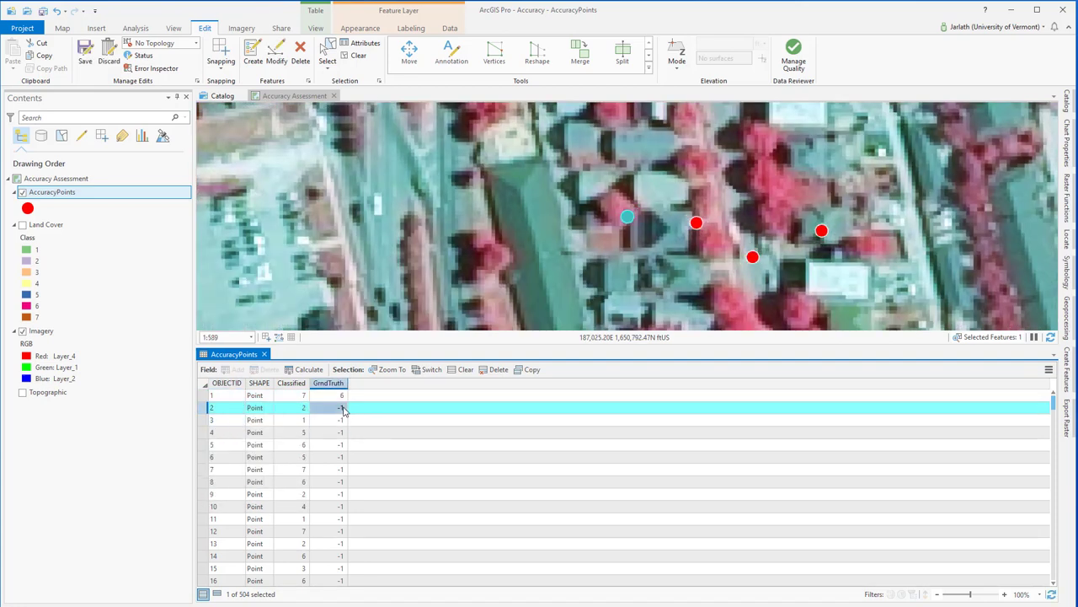
pyautogui.press('Return')
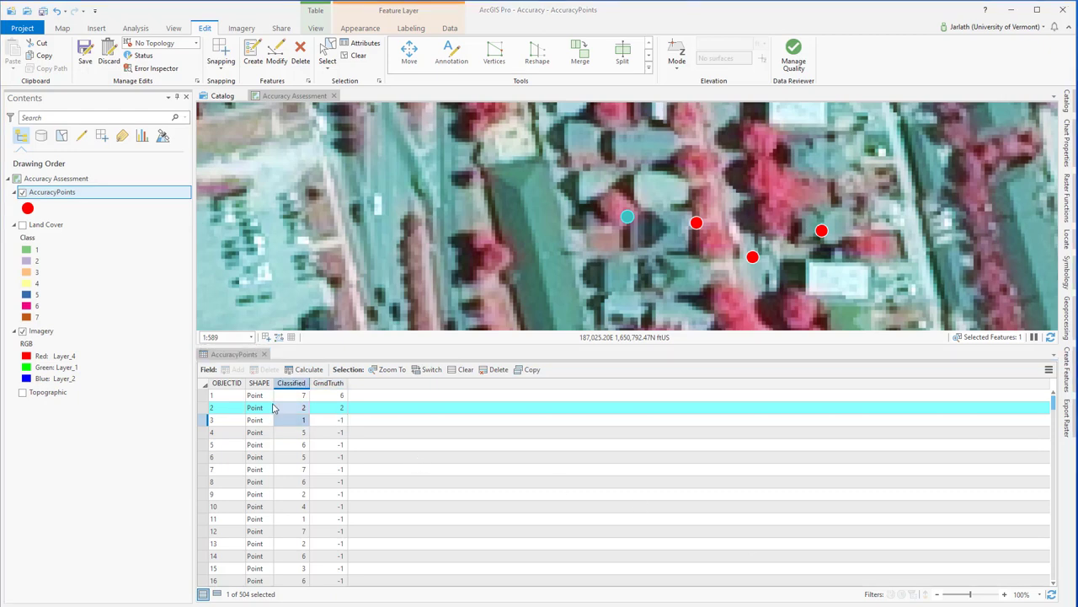
# Hide the Classified field and enter GrndTruth 4 for point 4, moving on to point 5.
pyautogui.rightClick(291, 383)
pyautogui.click(302, 434)
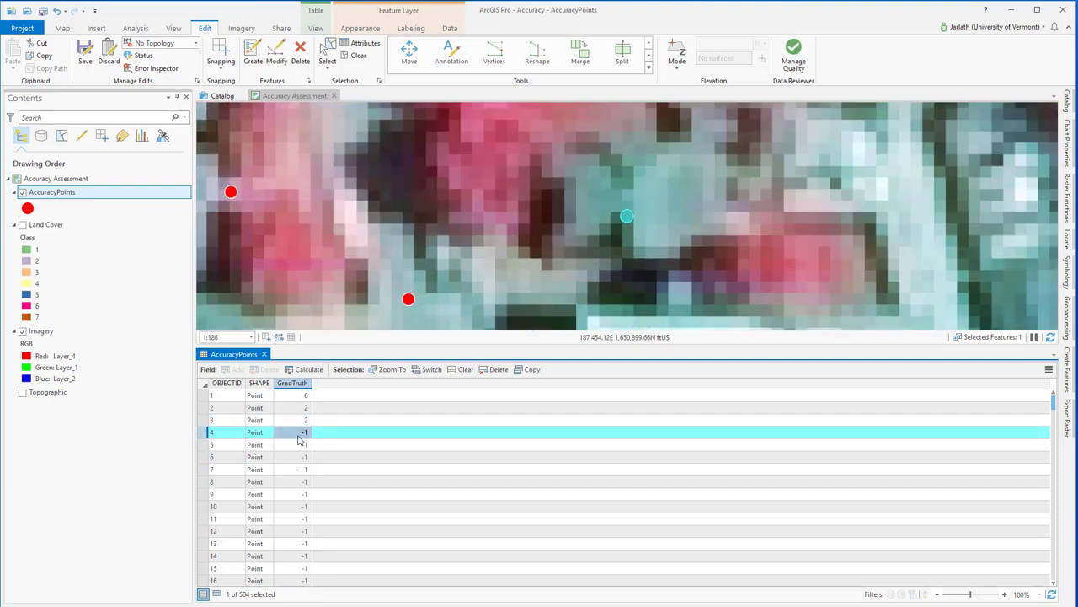
pyautogui.write('4')
pyautogui.press('Return')
pyautogui.click(204, 445)
pyautogui.rightClick(209, 445)
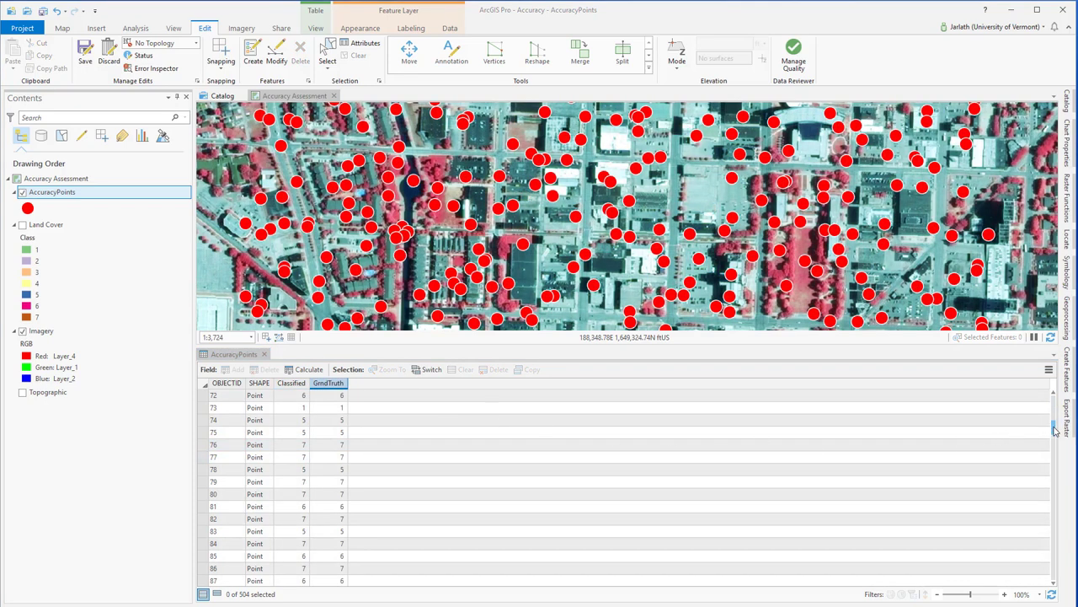
# Scroll through the filled GrndTruth values and close the attribute table.
pyautogui.moveTo(1054, 431); pyautogui.dragTo(1057, 508)
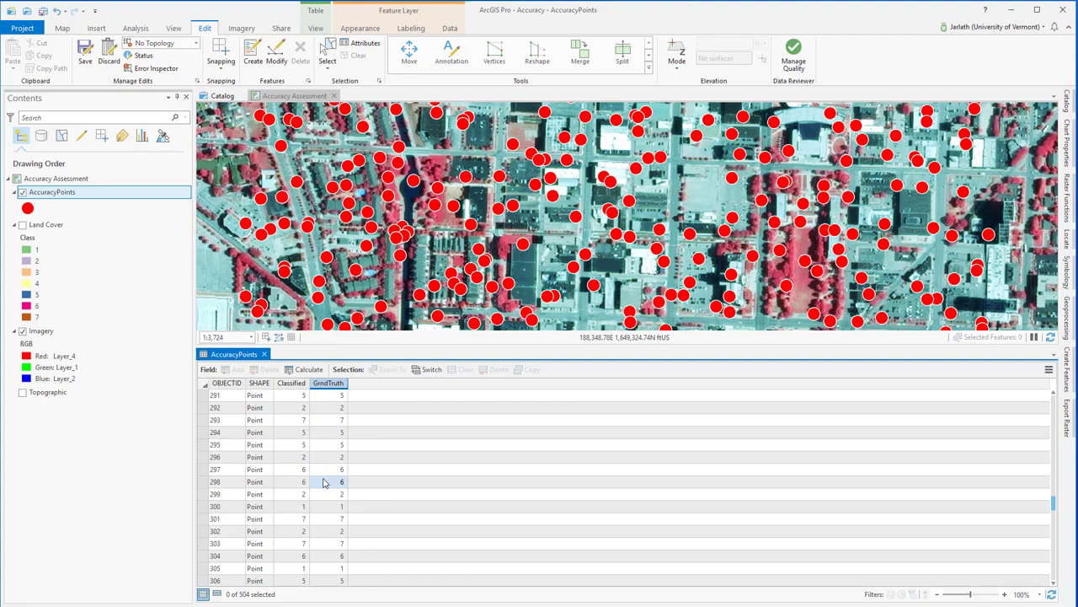
pyautogui.click(264, 354)
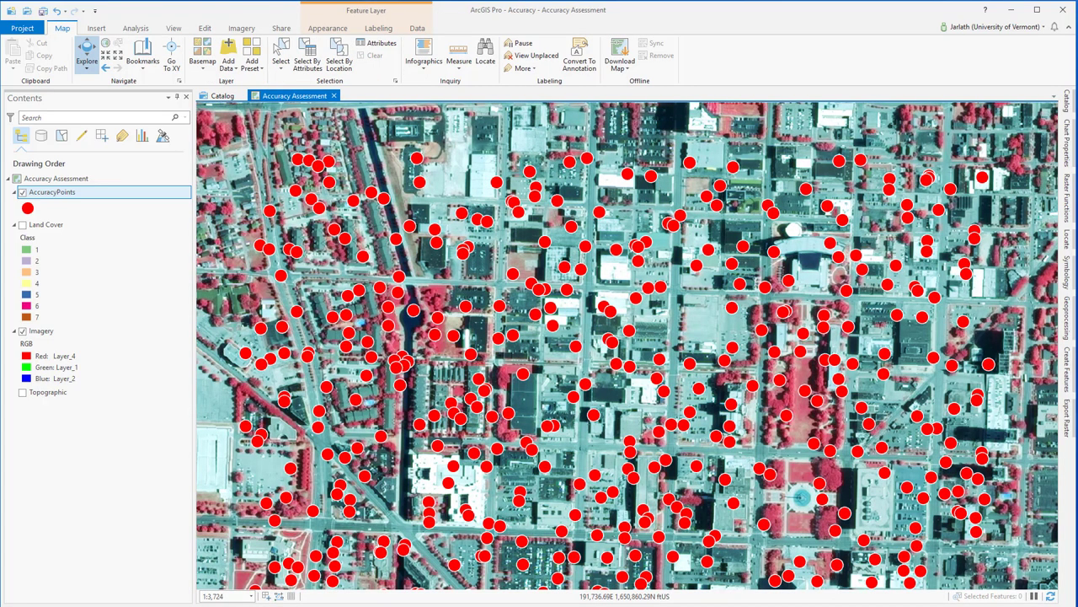
# Find the Compute Confusion Matrix tool in Geoprocessing and open it.
pyautogui.click(1068, 316)
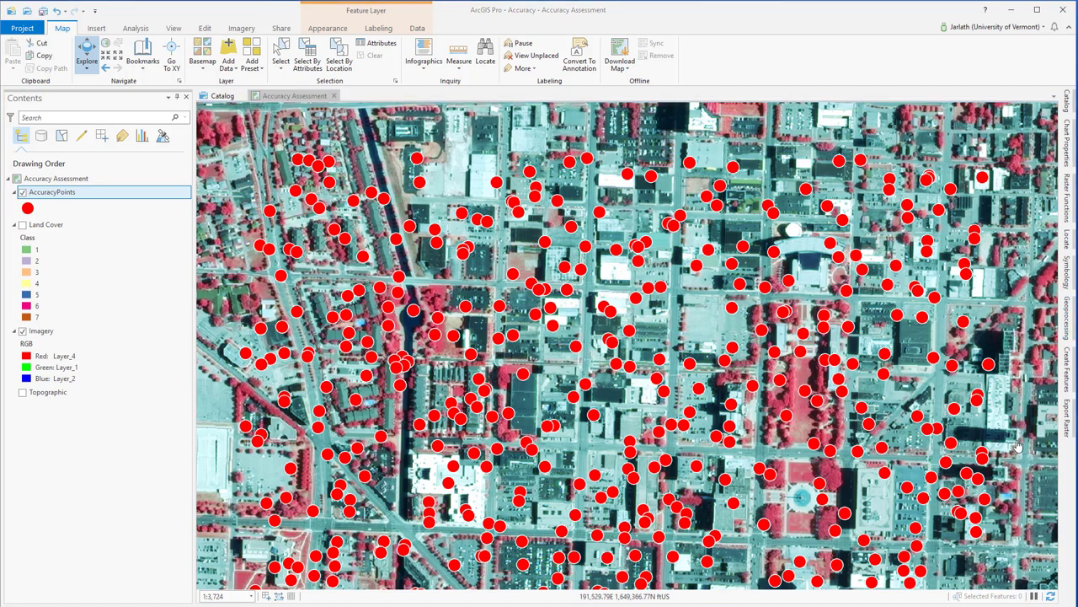
pyautogui.click(1069, 327)
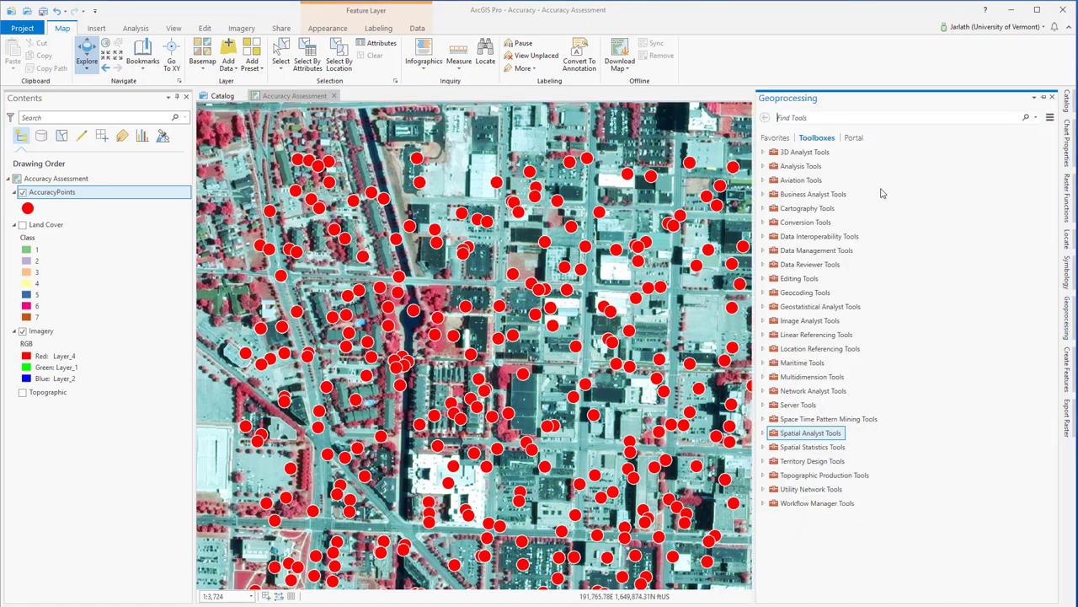
pyautogui.click(791, 119)
pyautogui.write('c')
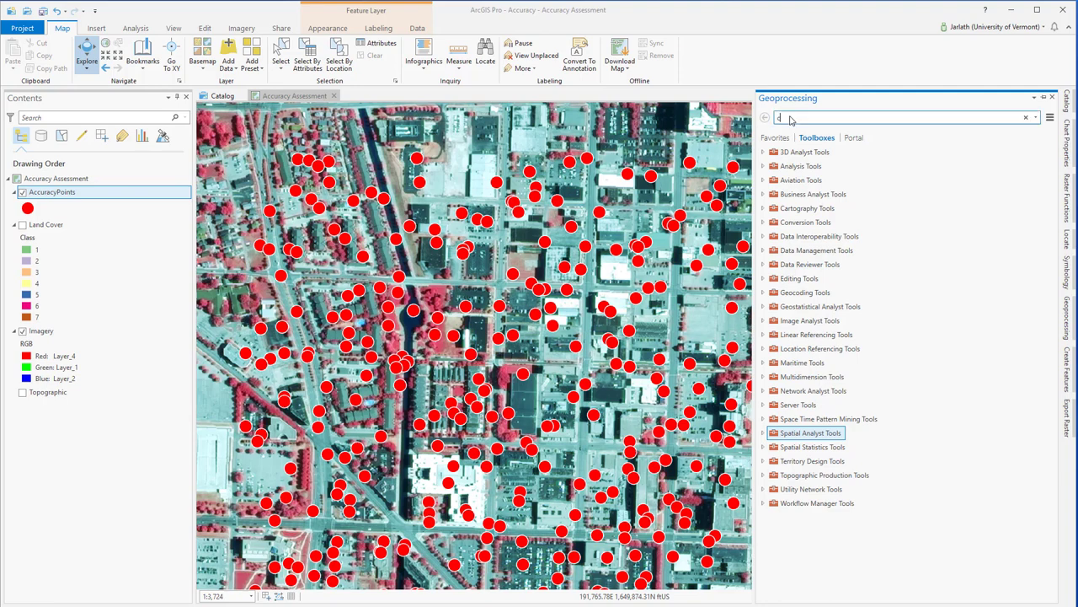
pyautogui.write('u')
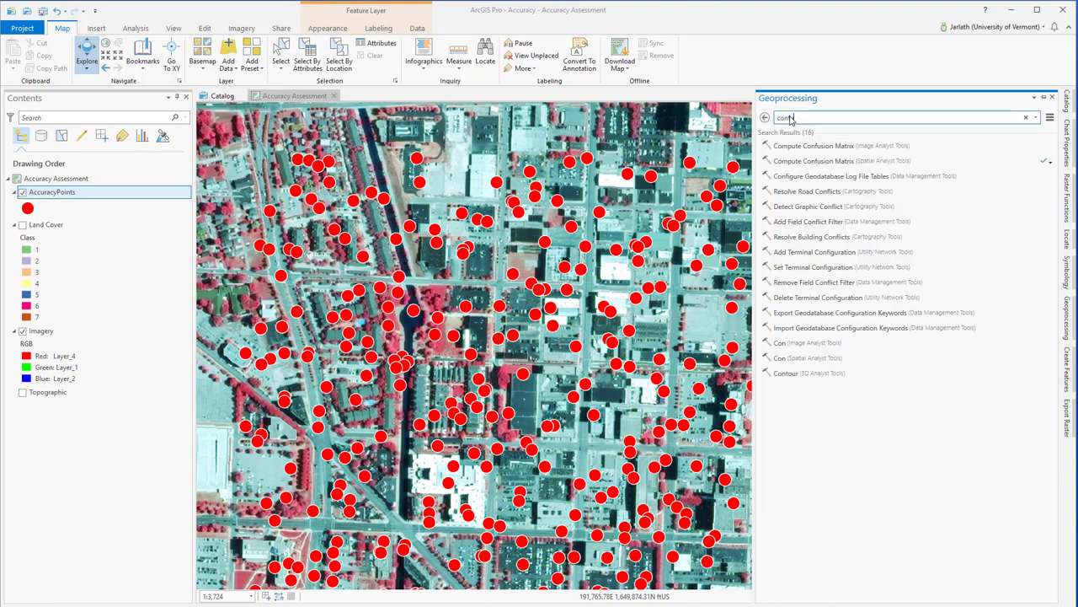
pyautogui.click(813, 161)
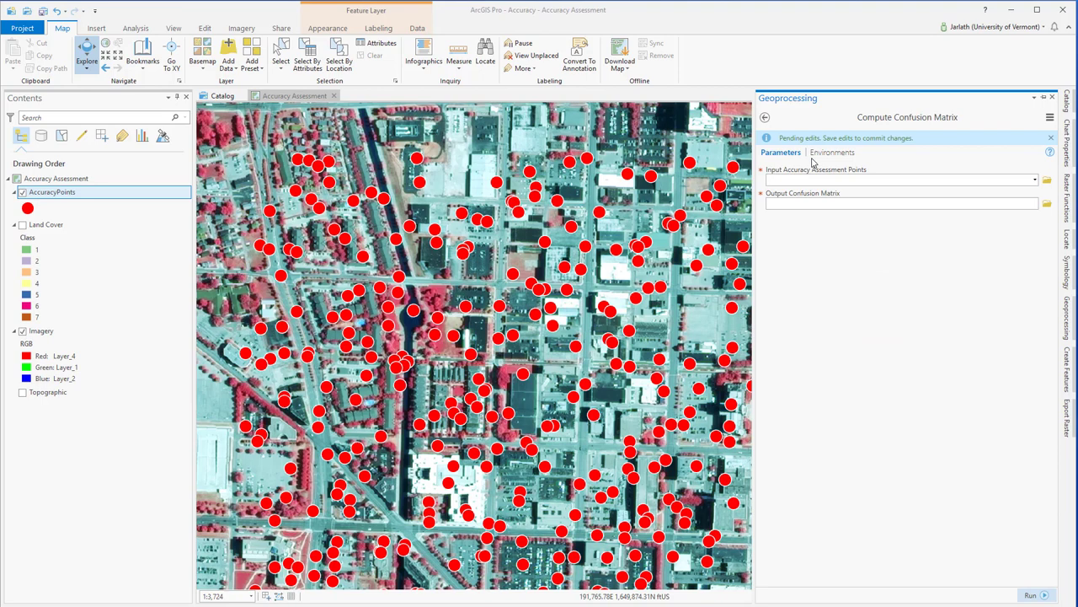
# Set input AccuracyPoints and output table ConfusionMatrix, then run the tool.
pyautogui.click(1034, 179)
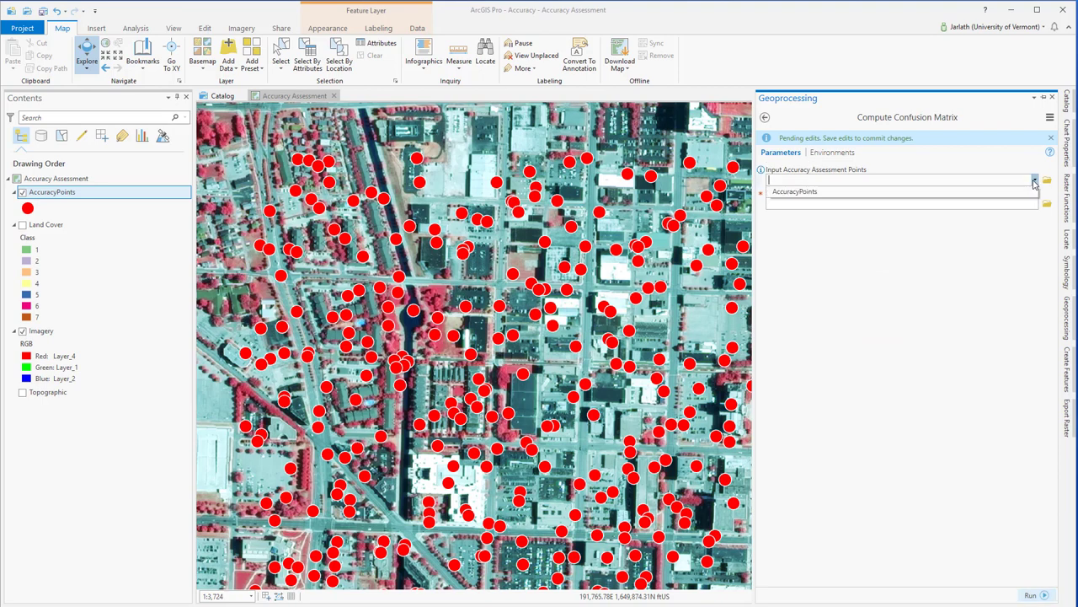
pyautogui.click(992, 193)
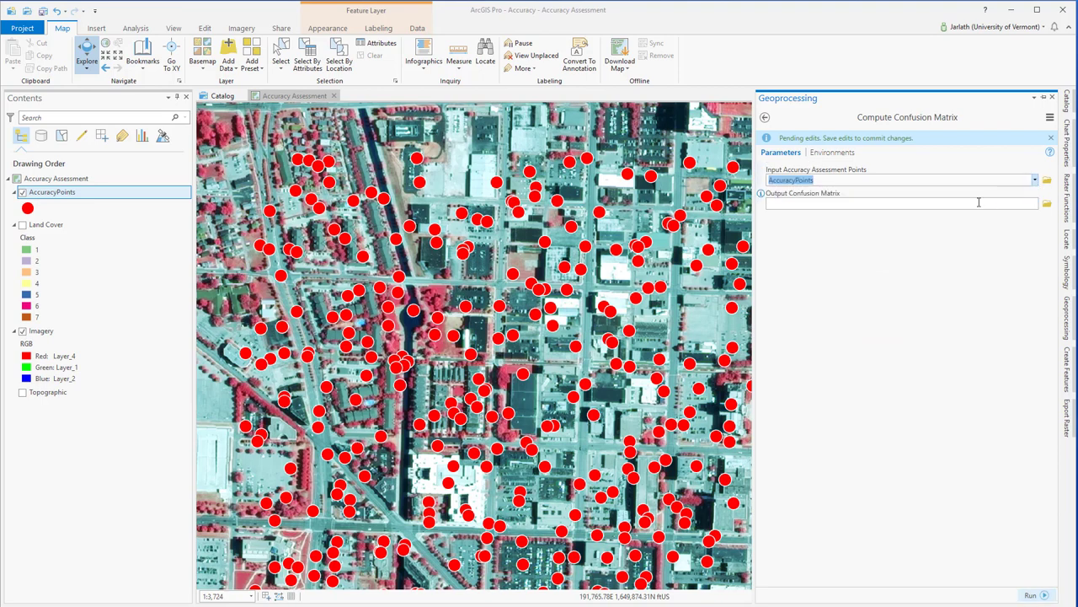
pyautogui.click(978, 202)
pyautogui.write('ConfusionMatrix')
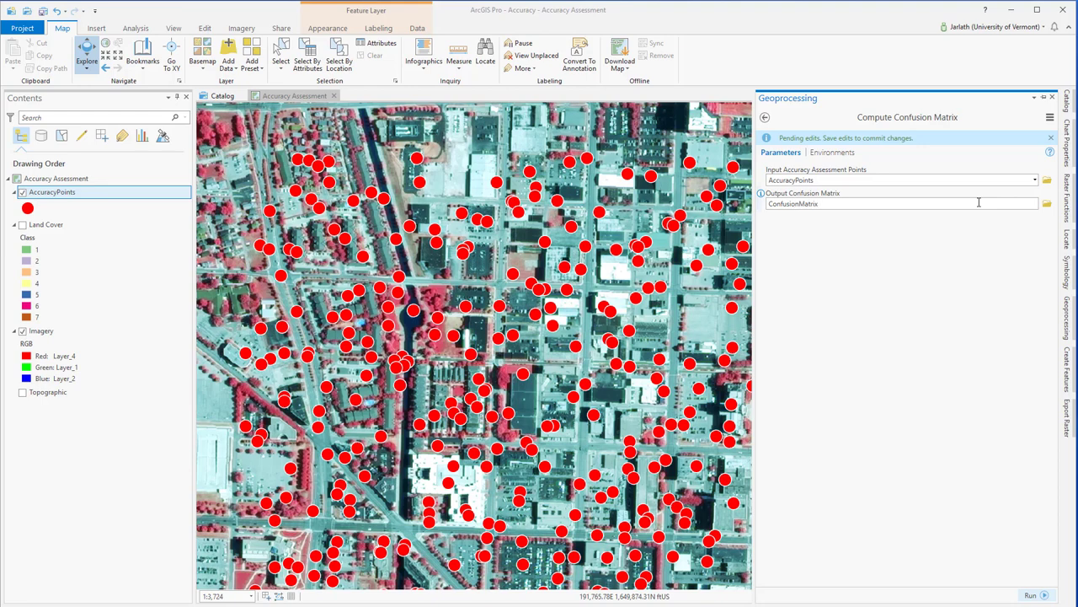
pyautogui.click(1045, 594)
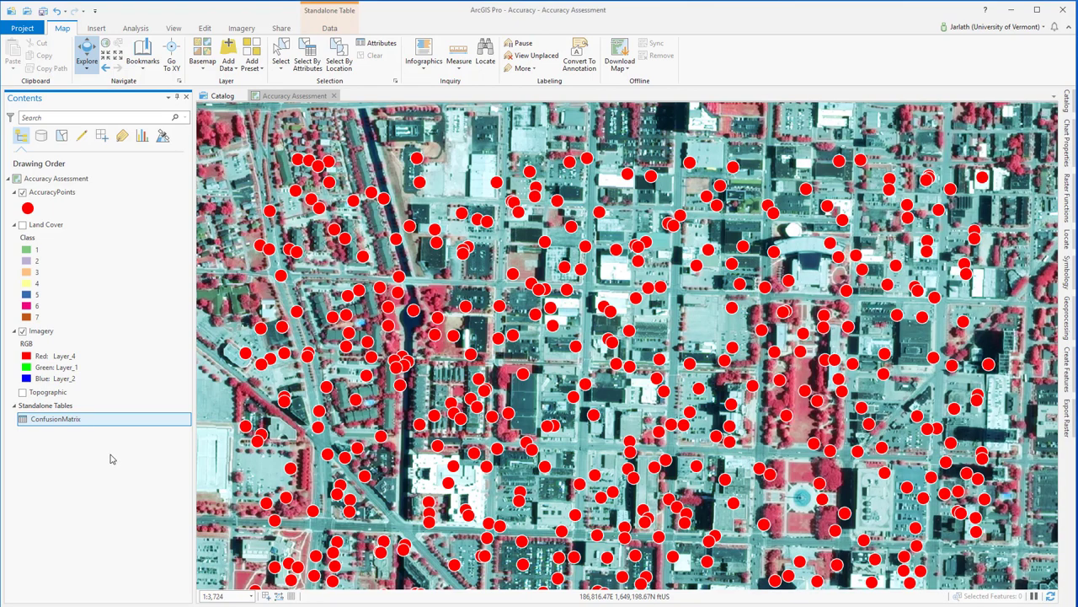
# Open the ConfusionMatrix standalone table to view class counts, accuracy and kappa.
pyautogui.rightClick(69, 424)
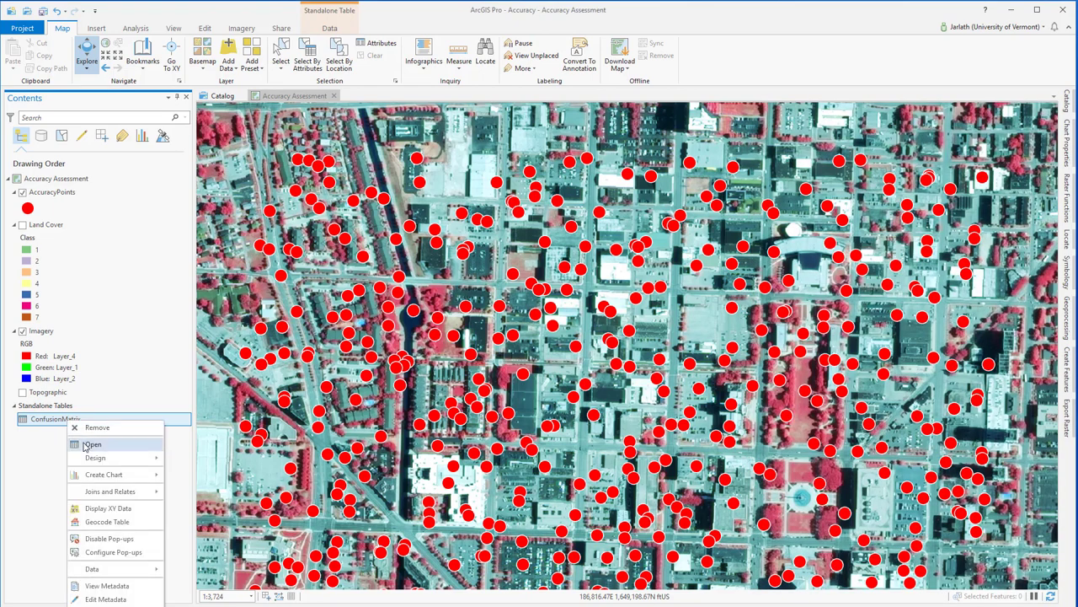
pyautogui.click(91, 444)
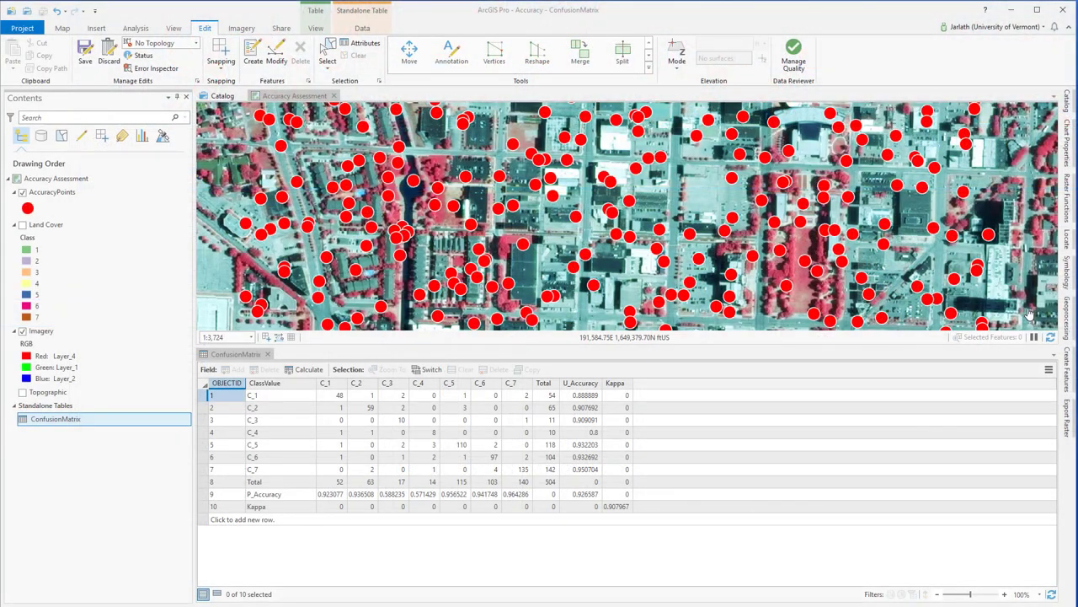
# Open Table To Excel via an 'exc' search and pick ConfusionMatrix as the input table.
pyautogui.click(1066, 316)
pyautogui.click(796, 119)
pyautogui.write('e')
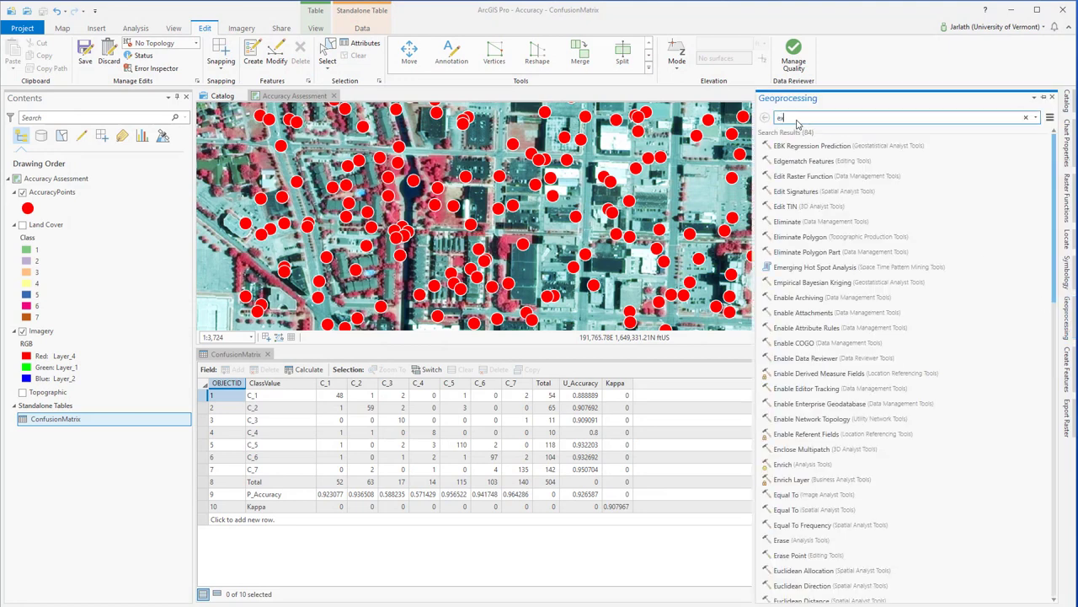
pyautogui.write('xc')
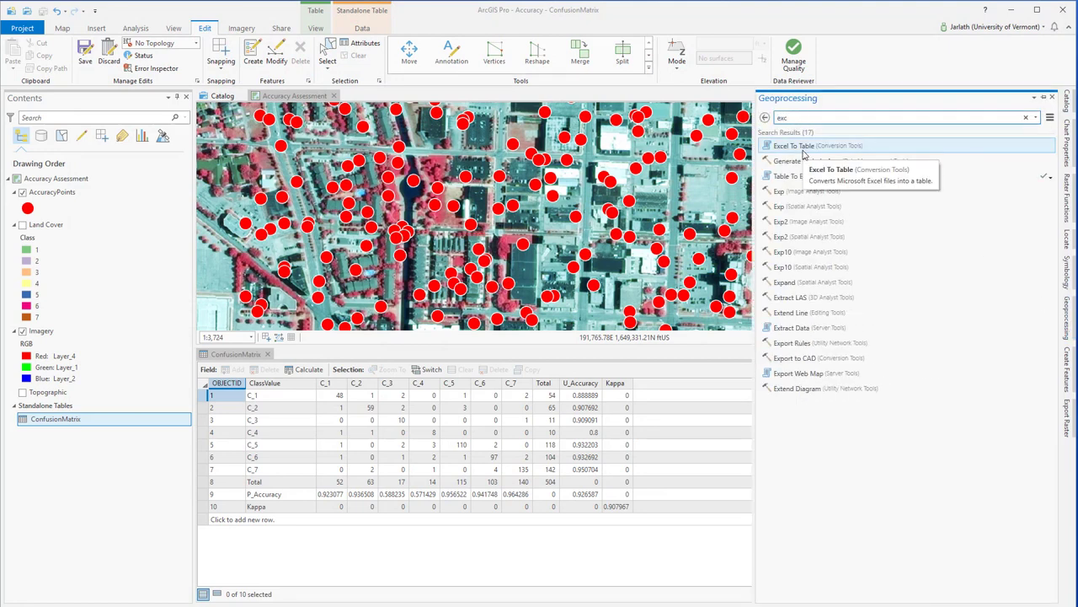
pyautogui.click(799, 175)
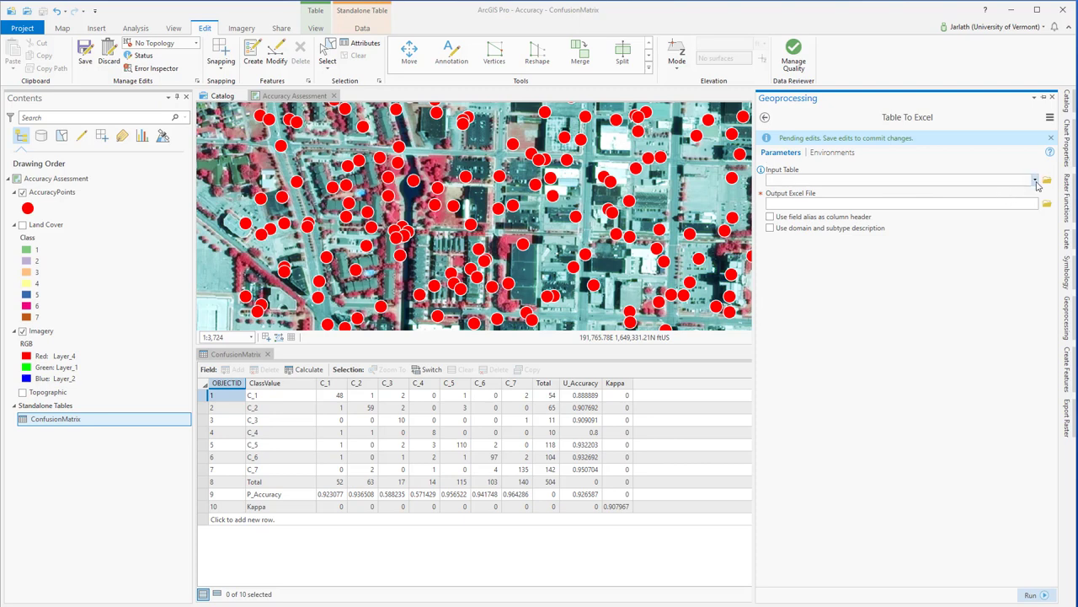
pyautogui.click(1034, 180)
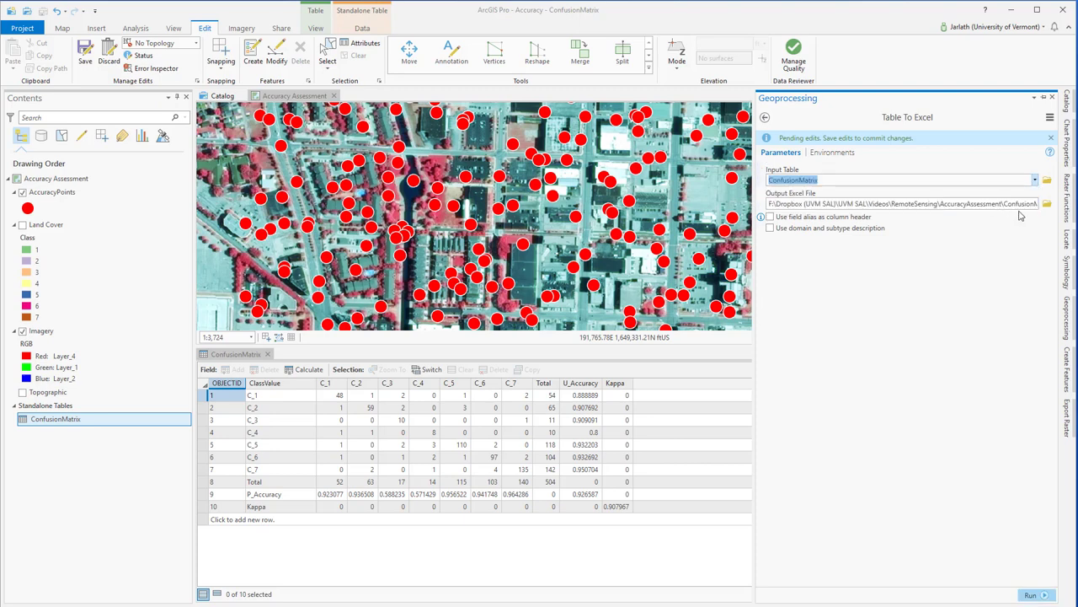
# Save the output as ConfusionMatrix in the AccuracyAssessment folder and run the export.
pyautogui.click(1047, 204)
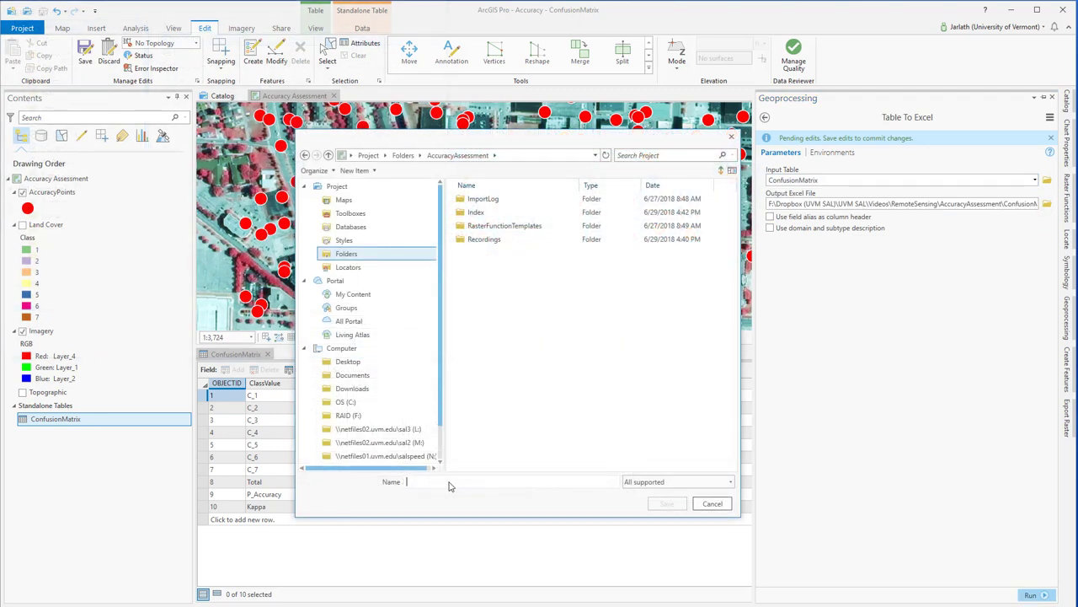
pyautogui.click(448, 481)
pyautogui.write('ConfusionMatrix')
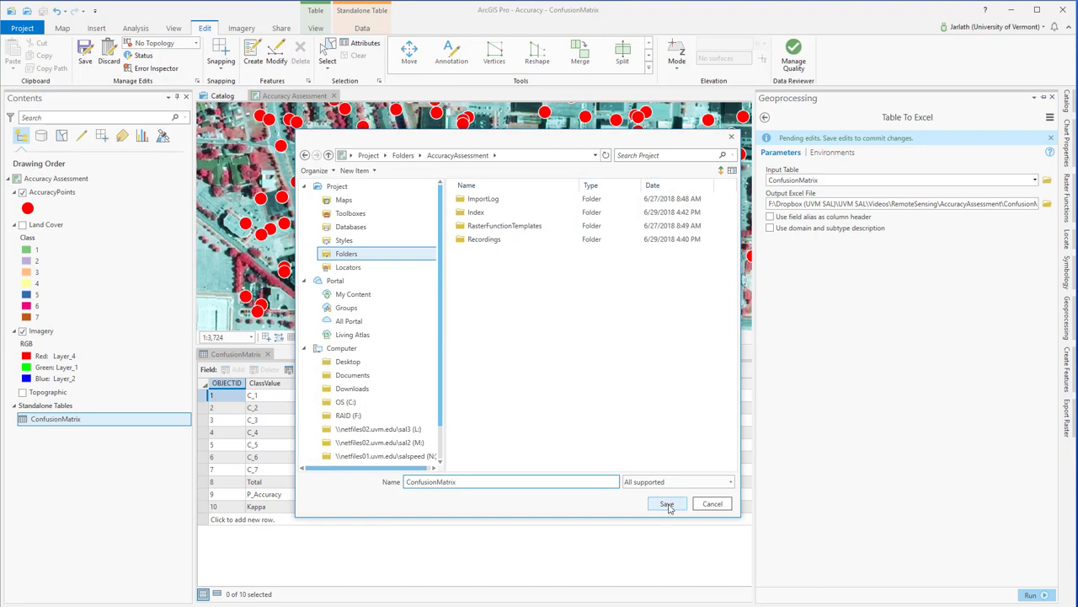
pyautogui.click(667, 504)
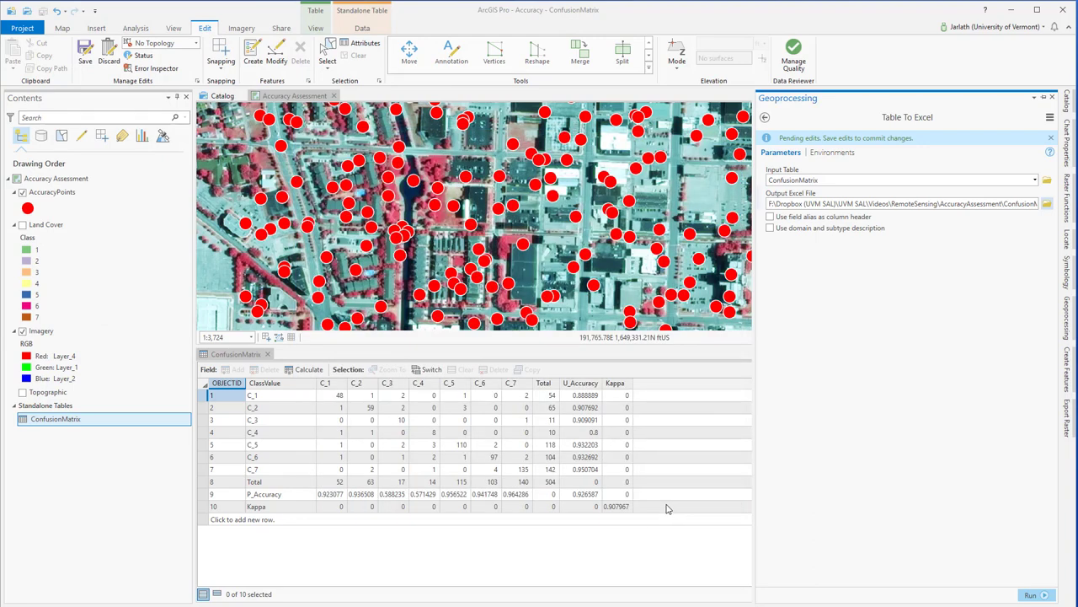
pyautogui.click(1029, 595)
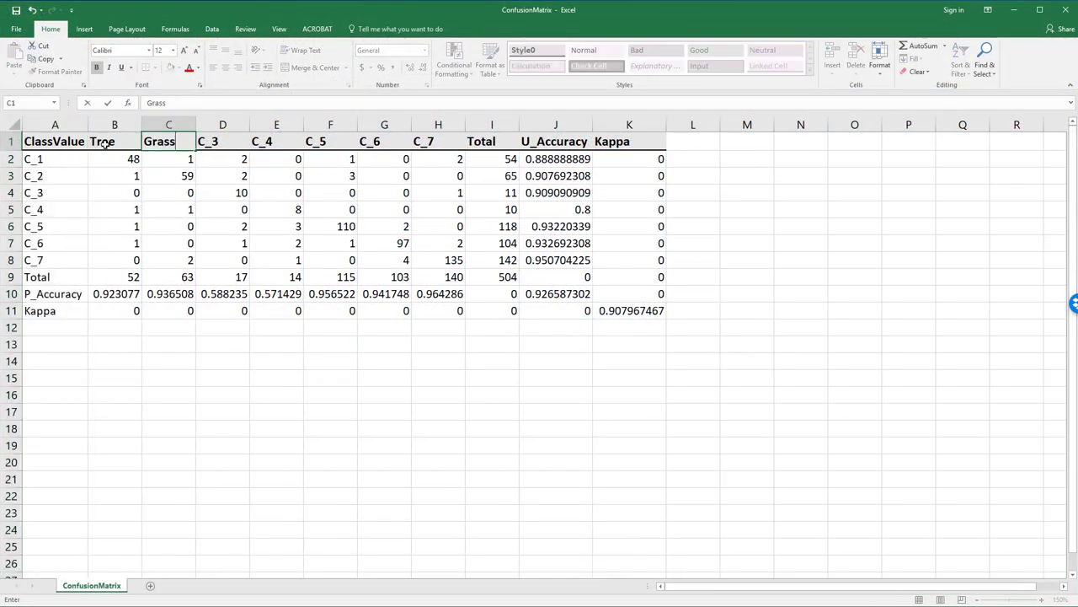
# Replace the C_ codes in row 1 and column A with Tree, Grass, Soil, Water, Building, Road, Other Paved.
pyautogui.press('Tab')
pyautogui.write('Soil\tWater\tBuilding\tRoad\tOther Paved')
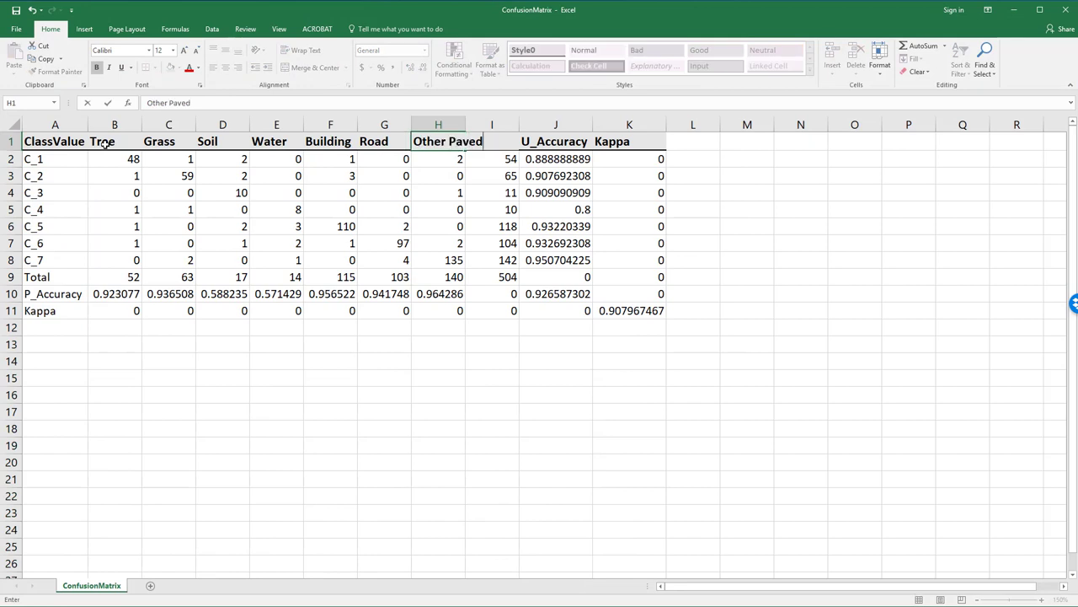
pyautogui.doubleClick(26, 158)
pyautogui.write('Tree Grass Soil Water Building Road Other Pve')
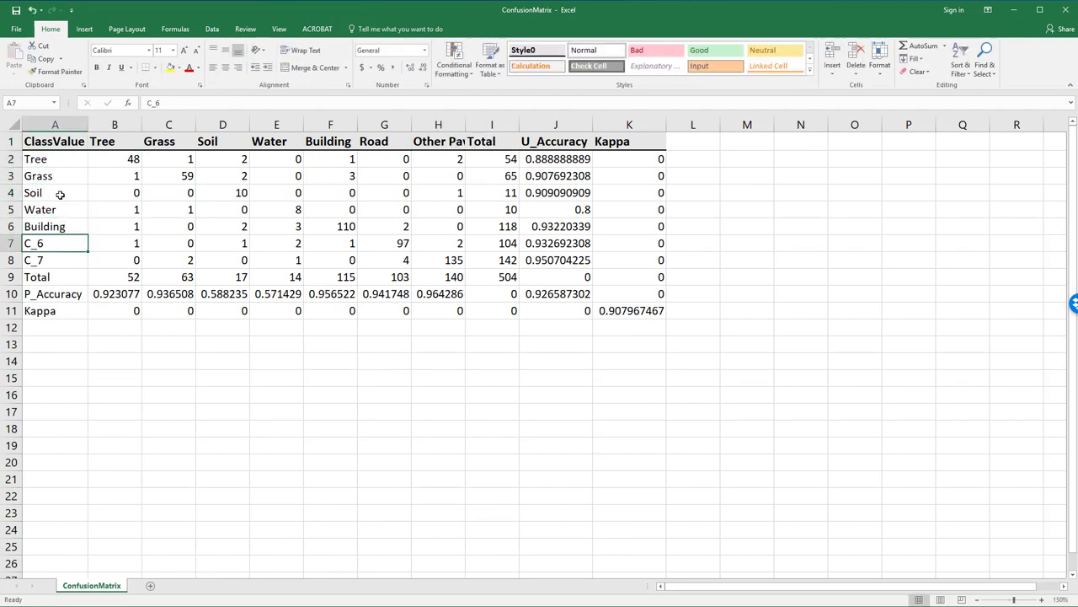
pyautogui.write('d')
# Autofit column H and format row 10, column J and the Kappa cell as percentages.
pyautogui.doubleClick(465, 125)
pyautogui.moveTo(115, 293); pyautogui.dragTo(455, 293)
pyautogui.click(380, 68)
pyautogui.click(581, 125)
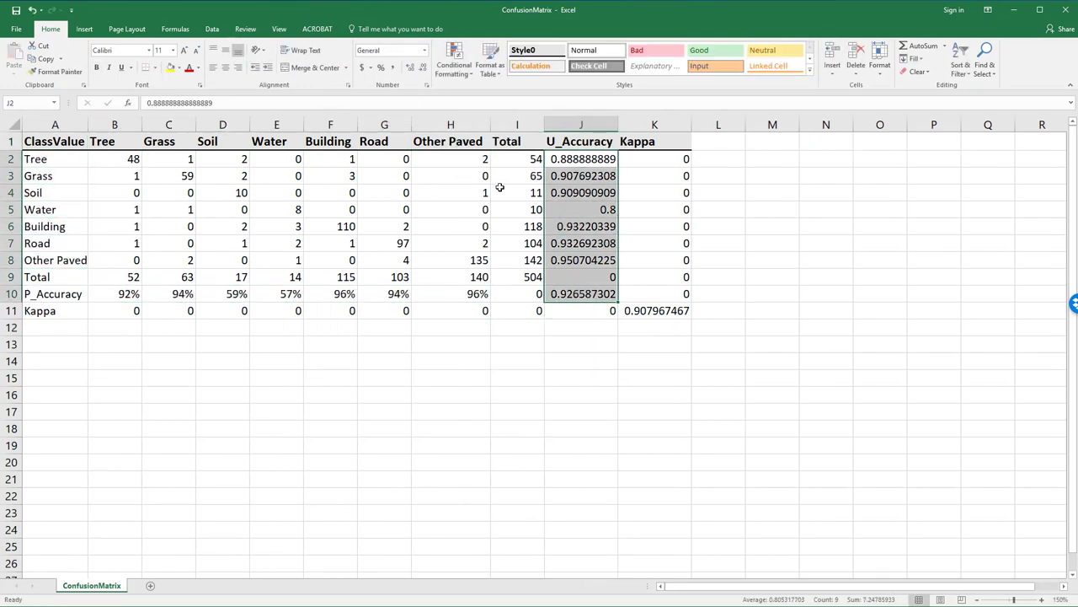
pyautogui.click(381, 67)
pyautogui.click(655, 311)
pyautogui.click(381, 67)
pyautogui.click(565, 422)
# Rename the A1 header from ClassValue to Class.
pyautogui.doubleClick(65, 141)
pyautogui.moveTo(52, 142); pyautogui.dragTo(81, 142)
pyautogui.press('BackSpace')
pyautogui.press('Return')
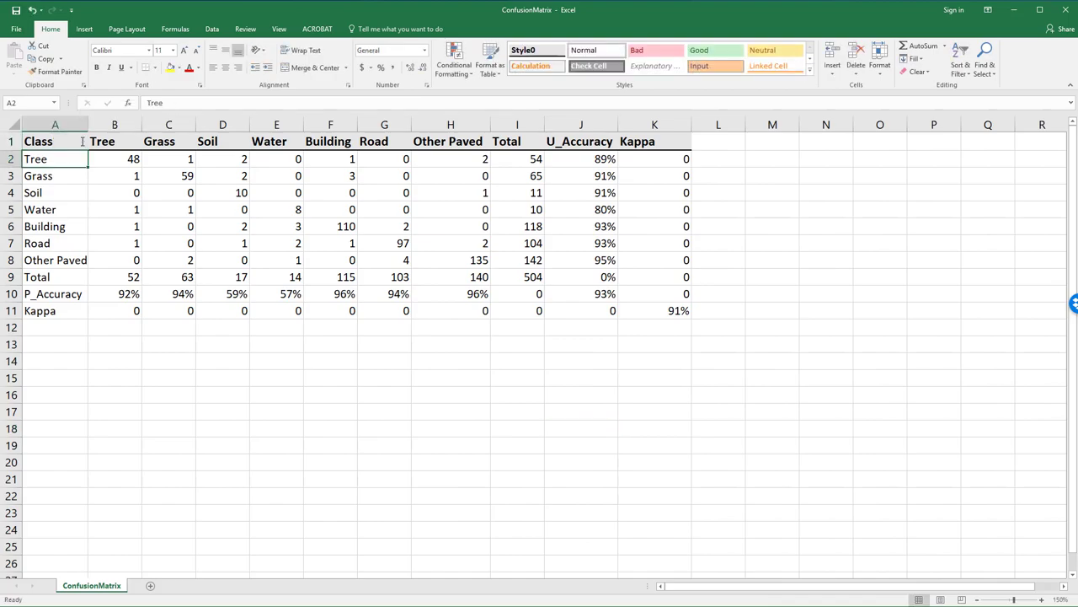